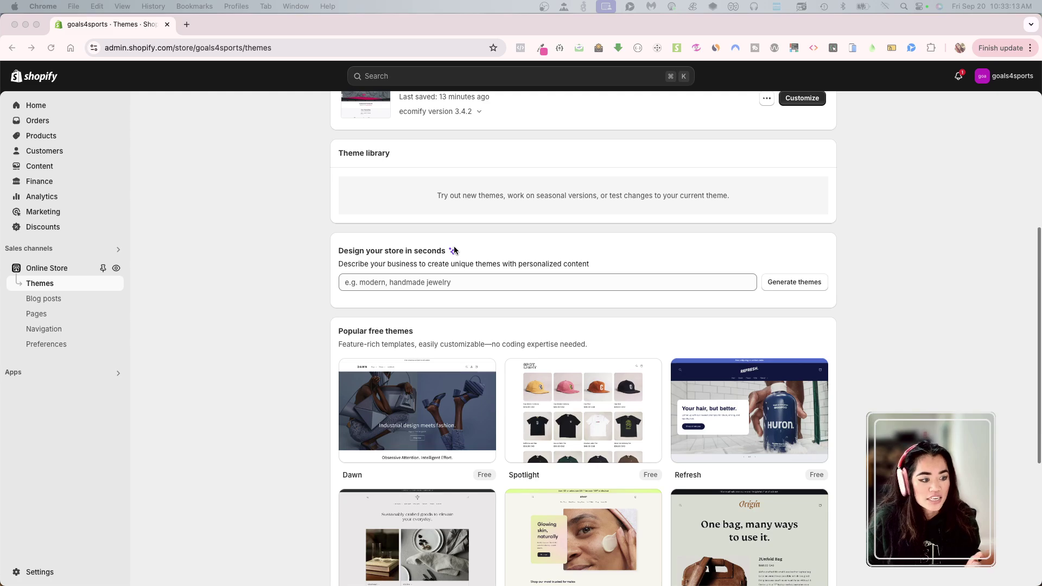
- Describe the business as "soccer sports balls" and generate themes from that description
click(441, 282)
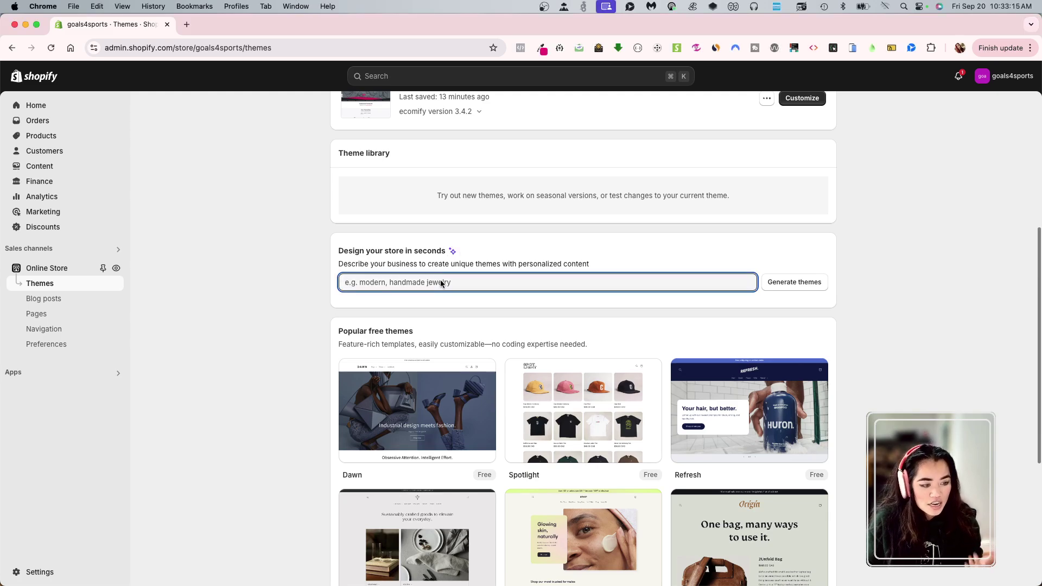
text(soccer)
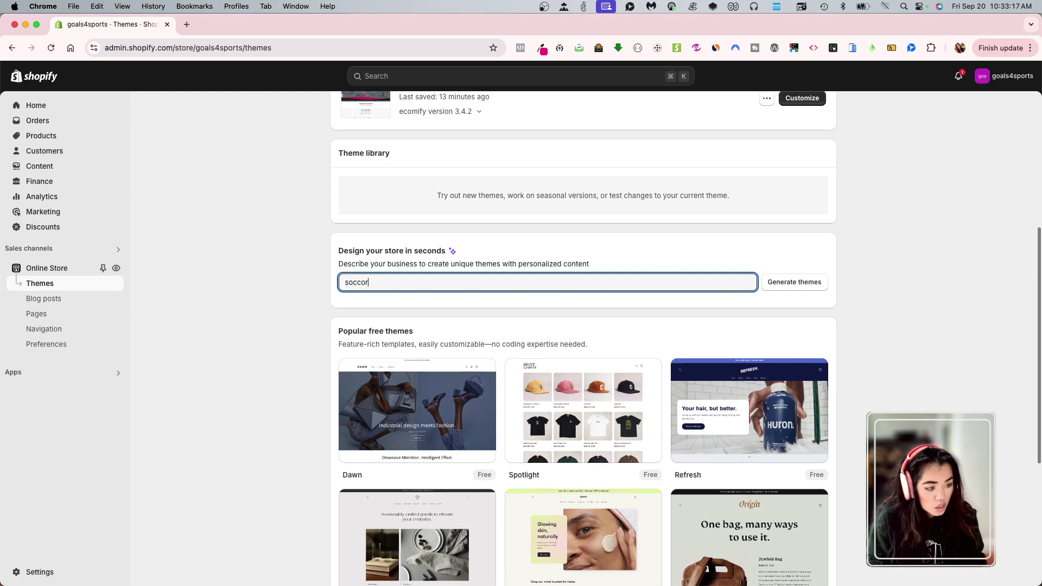
key(BackSpace)
key(BackSpace)
key(BackSpace)
text(cor)
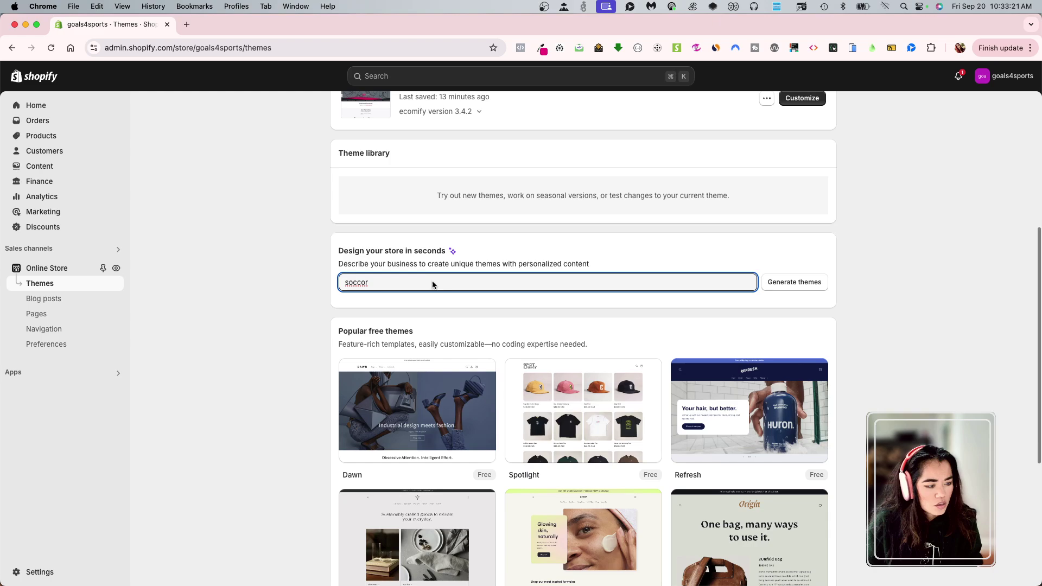
right_click(353, 283)
click(374, 293)
text(sports)
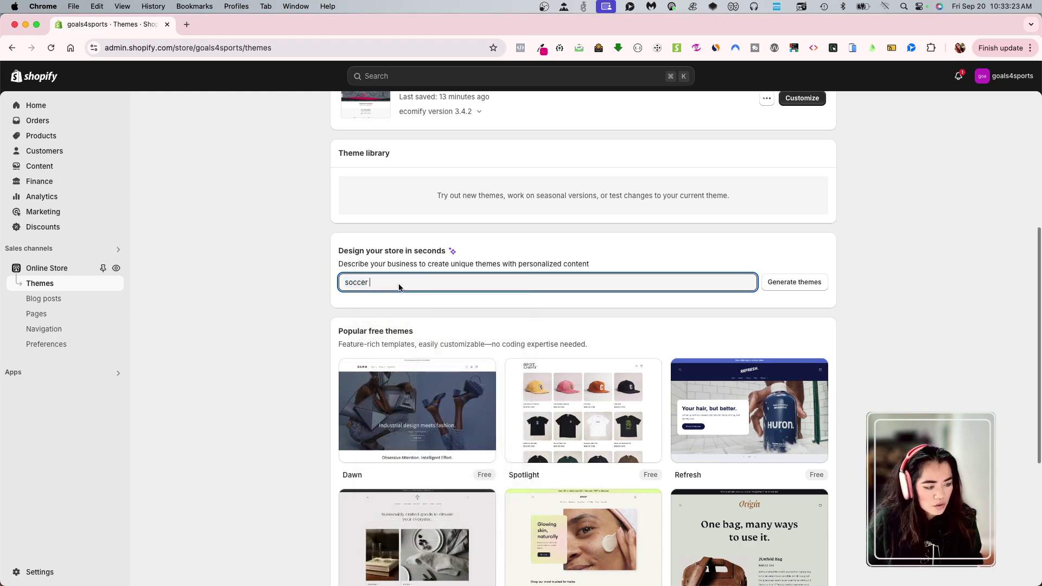
text( balls)
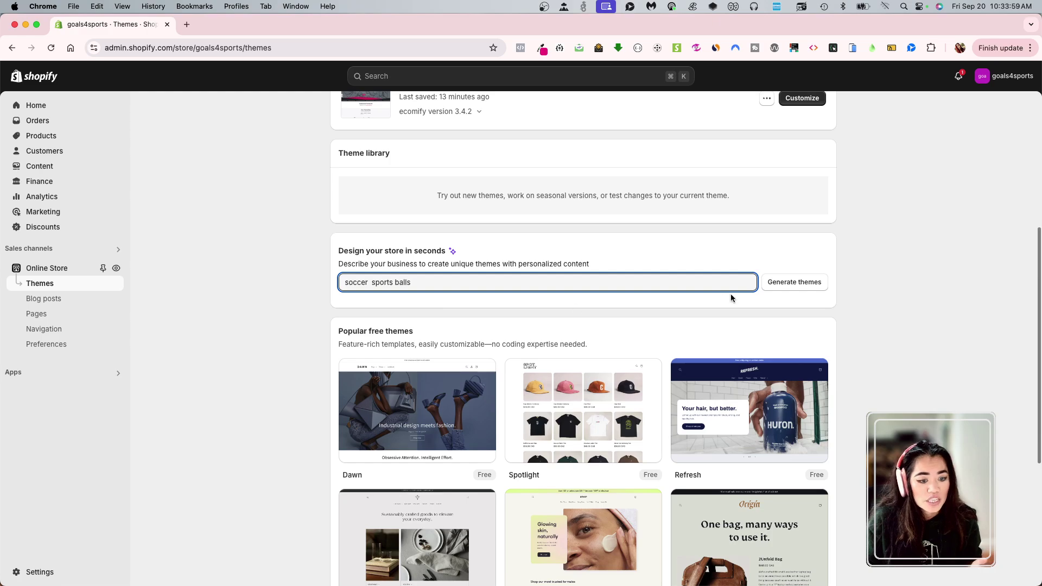
click(805, 286)
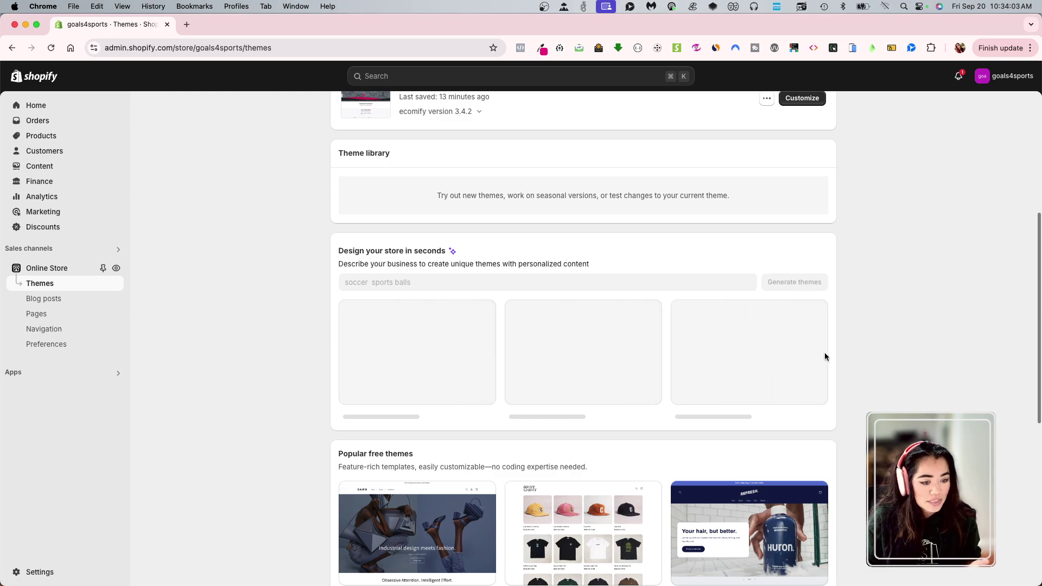
- Compare the thumbnails of the generated Whisper, Feather and Rebel themes
scroll(890, 380, down, 1)
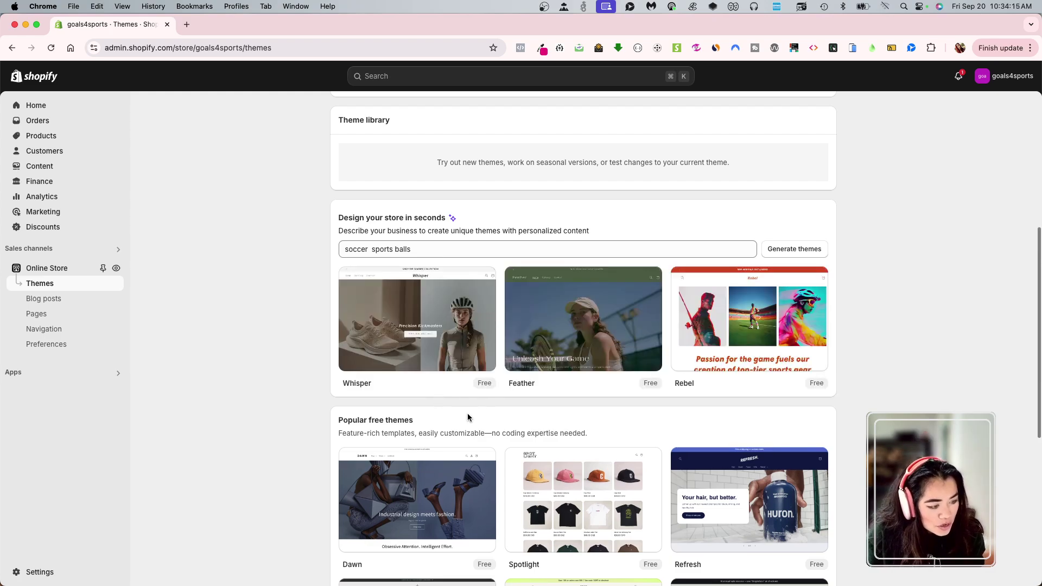
mouse_move(434, 325)
mouse_move(563, 331)
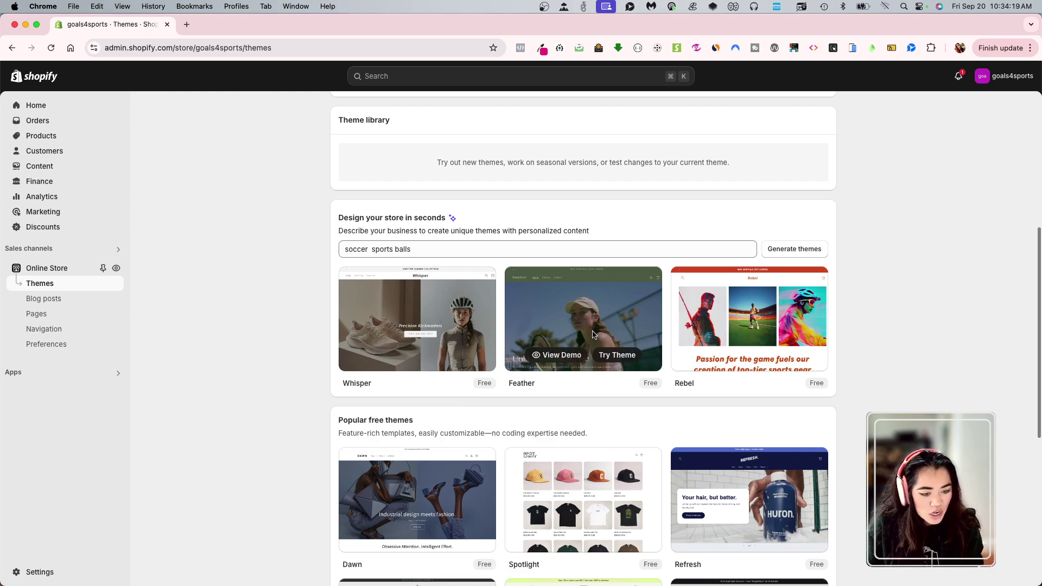
mouse_move(729, 326)
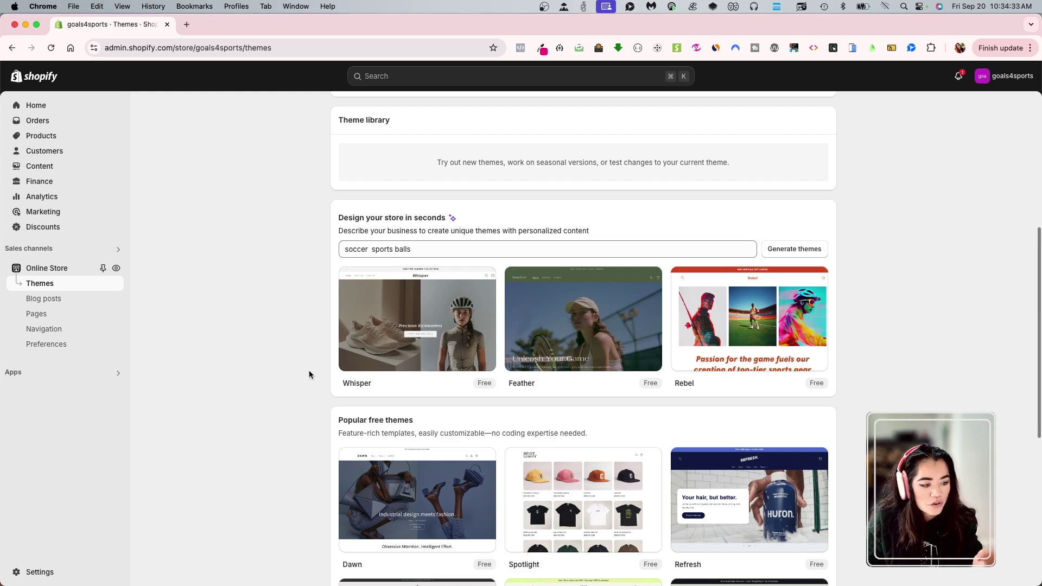
- Open the Whisper theme's demo and look through its home page down to the newsletter footer
mouse_move(400, 358)
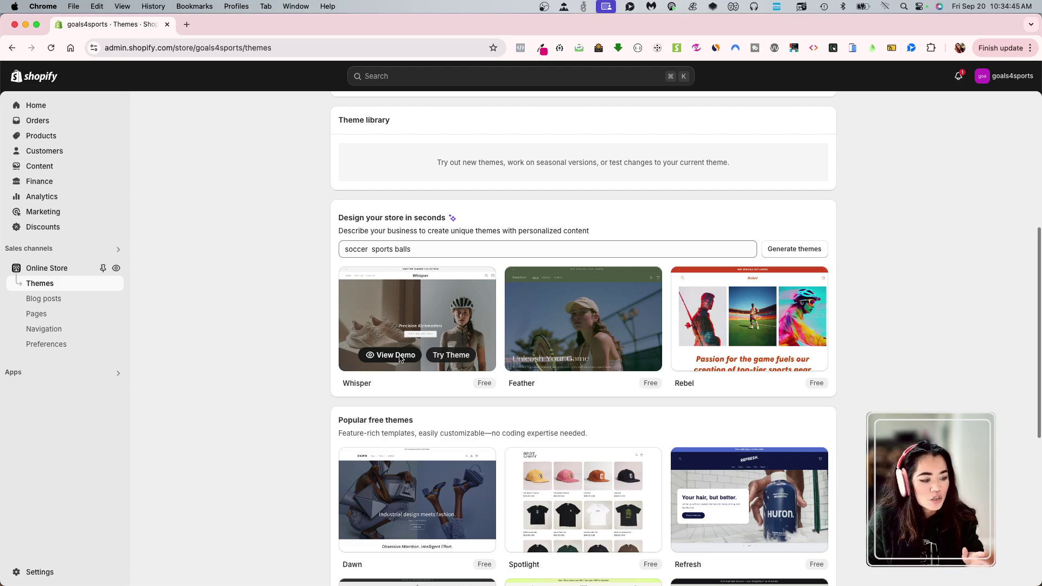
click(396, 355)
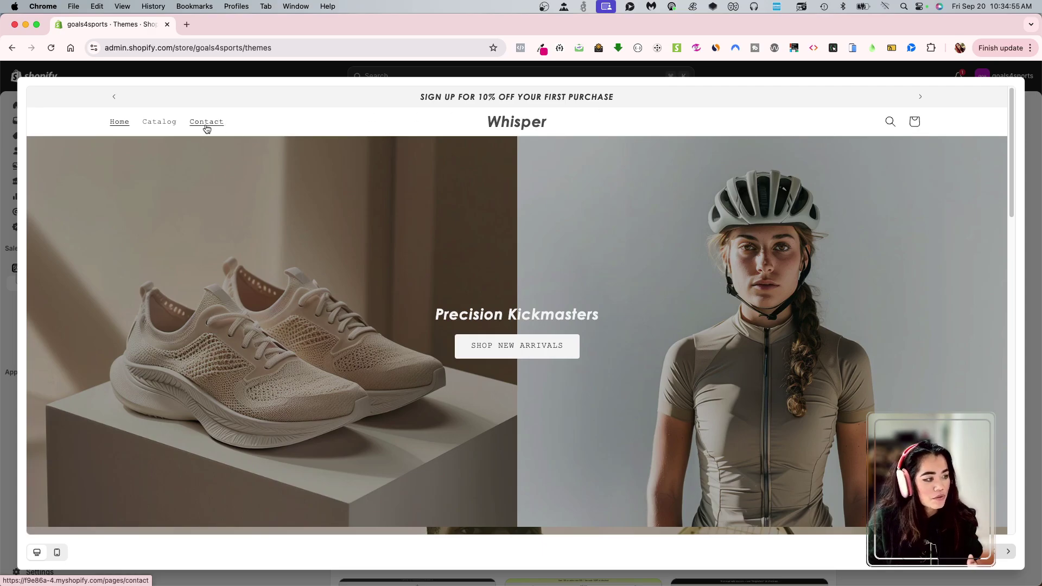
scroll(627, 386, down, 5)
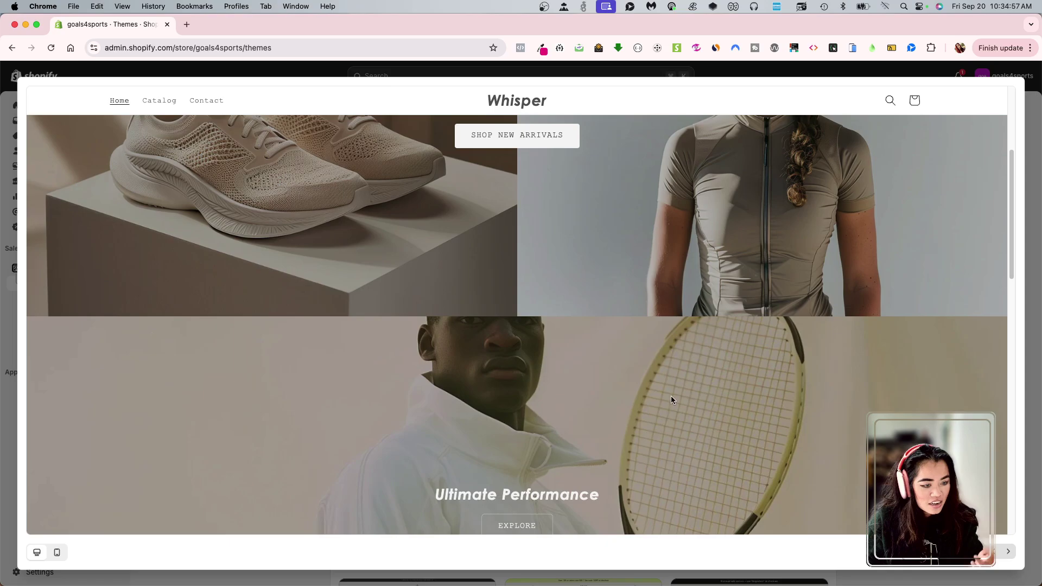
scroll(658, 400, down, 5)
scroll(646, 400, down, 4)
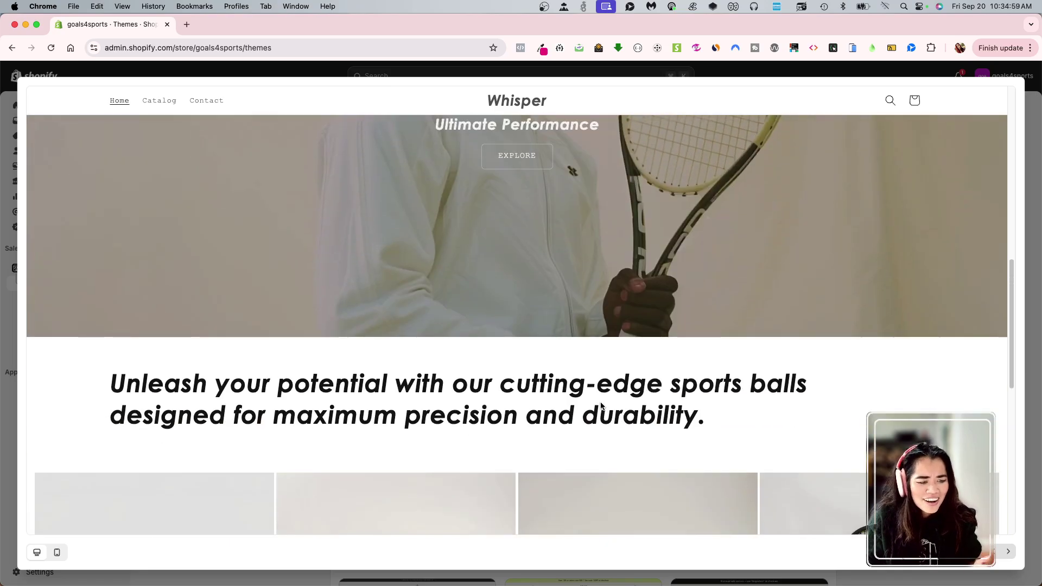
scroll(600, 405, down, 7)
scroll(581, 396, down, 4)
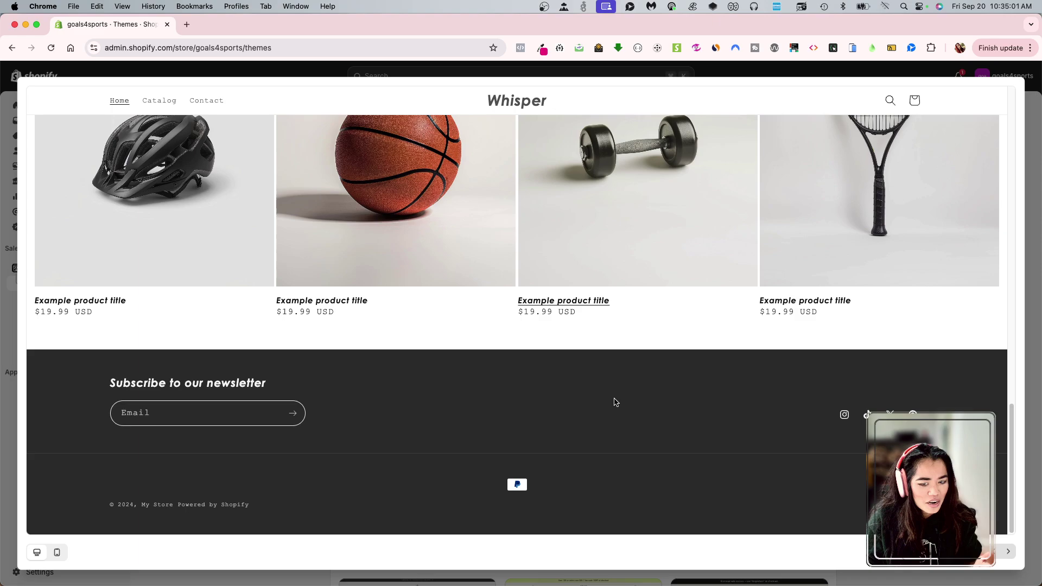
- Review the Whisper demo's product row and hero banners again, and close the demo
scroll(601, 397, up, 15)
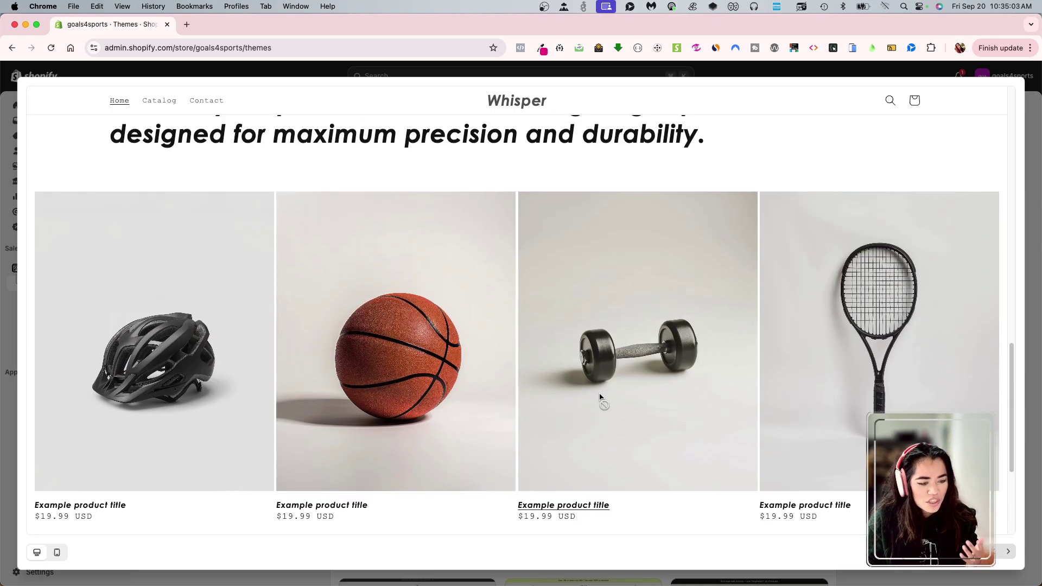
scroll(599, 392, up, 3)
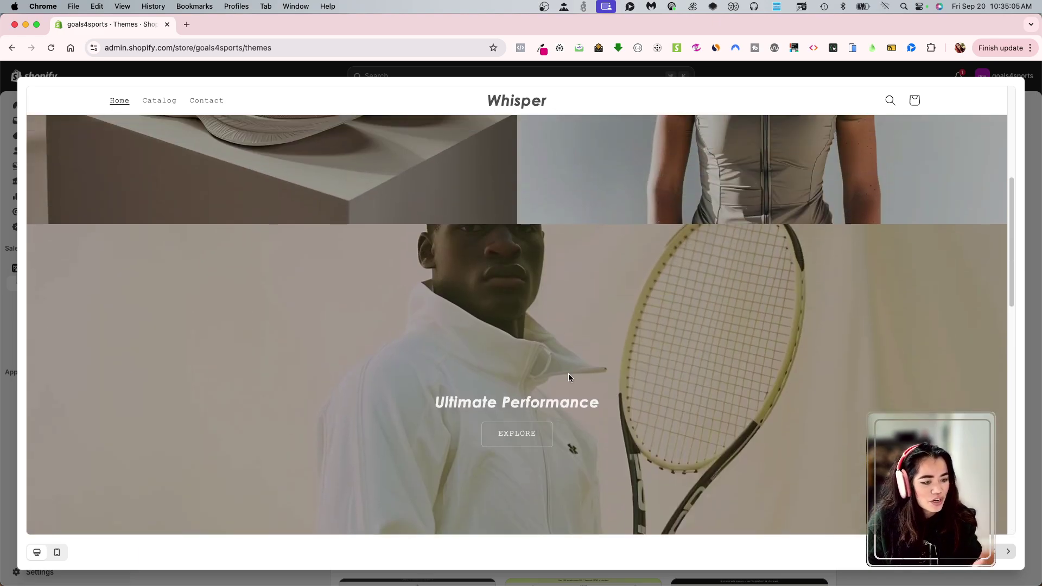
scroll(602, 368, up, 6)
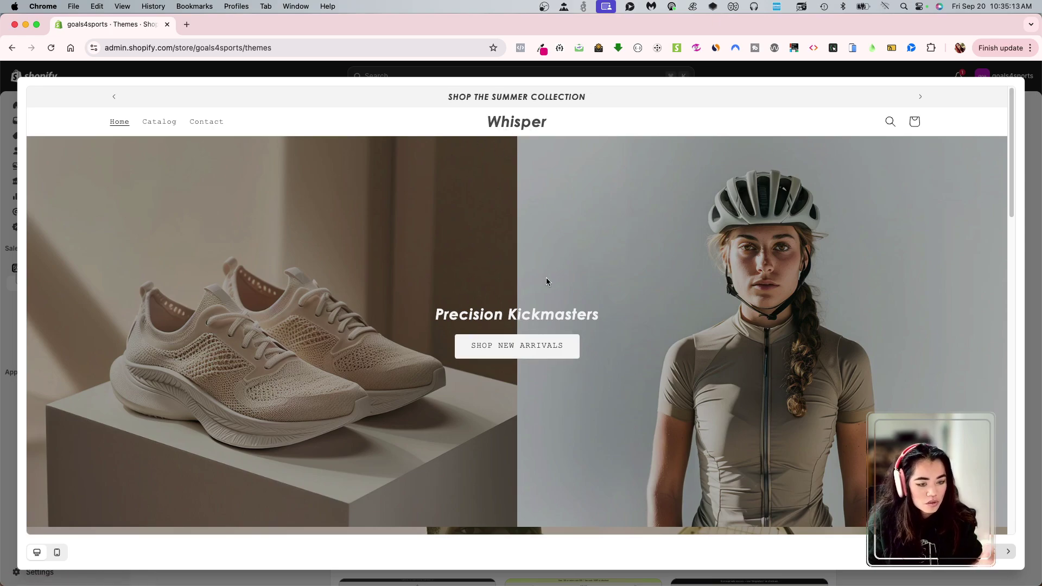
scroll(575, 361, down, 3)
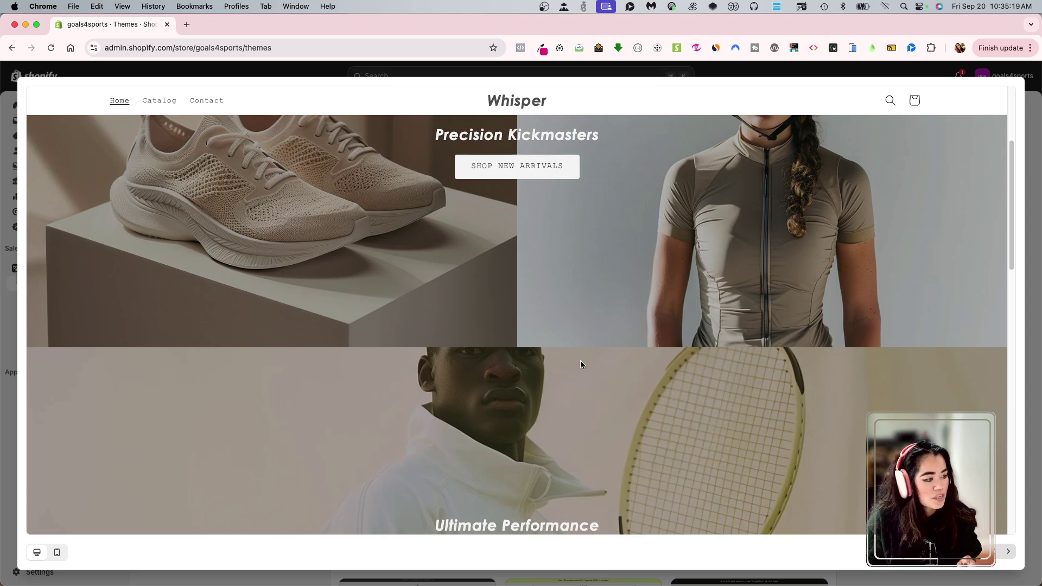
scroll(636, 399, down, 5)
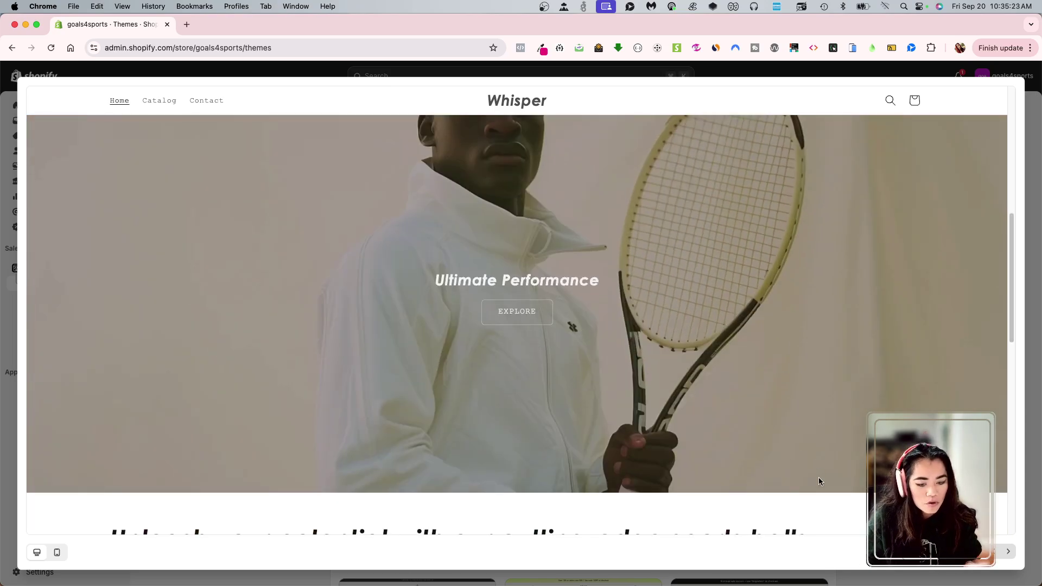
key(Escape)
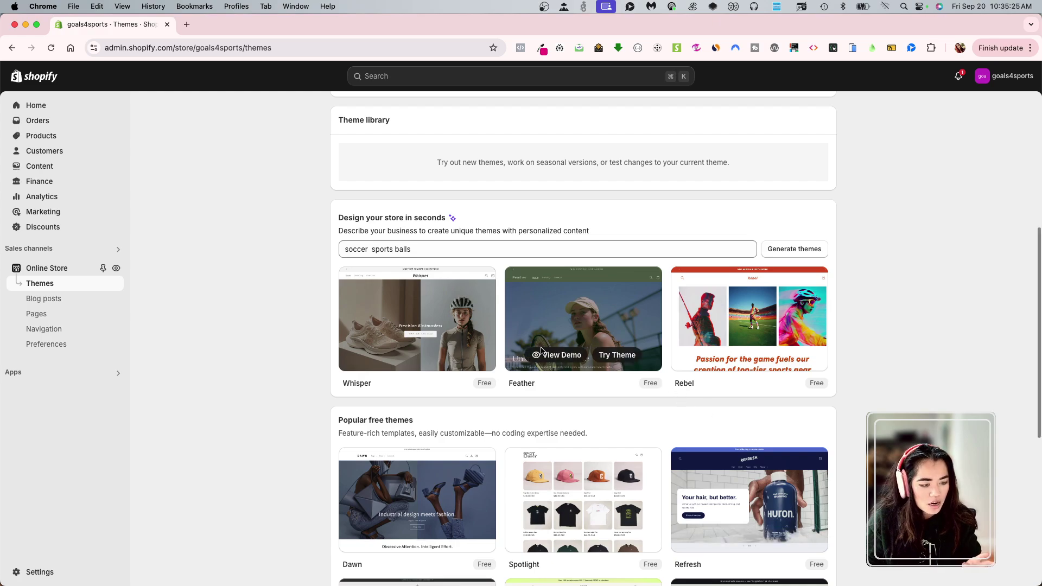
- Open the Feather theme's demo and examine its hero banner and featured products section
click(554, 356)
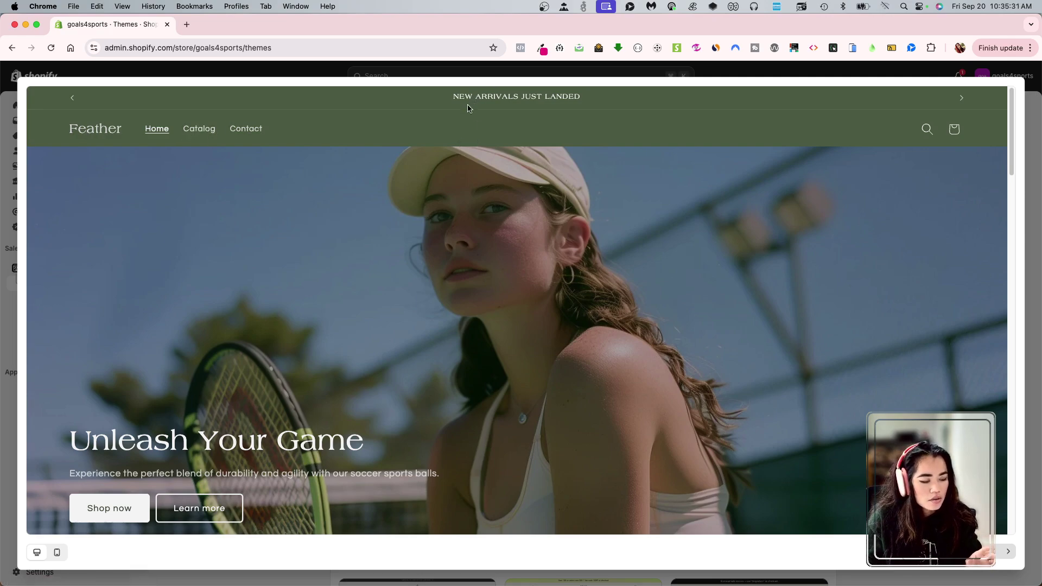
scroll(591, 315, down, 2)
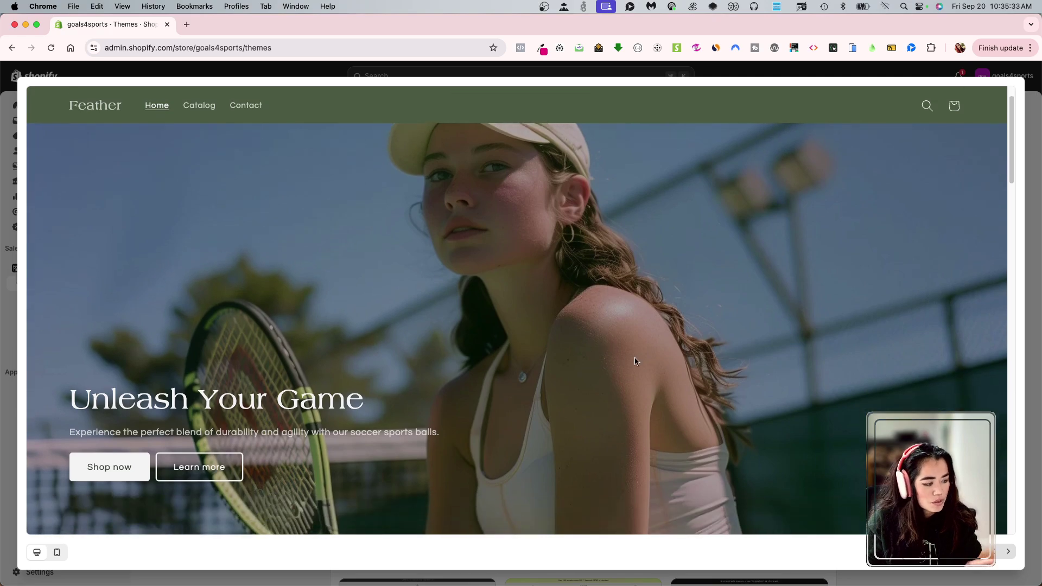
scroll(484, 288, down, 1)
scroll(650, 340, up, 3)
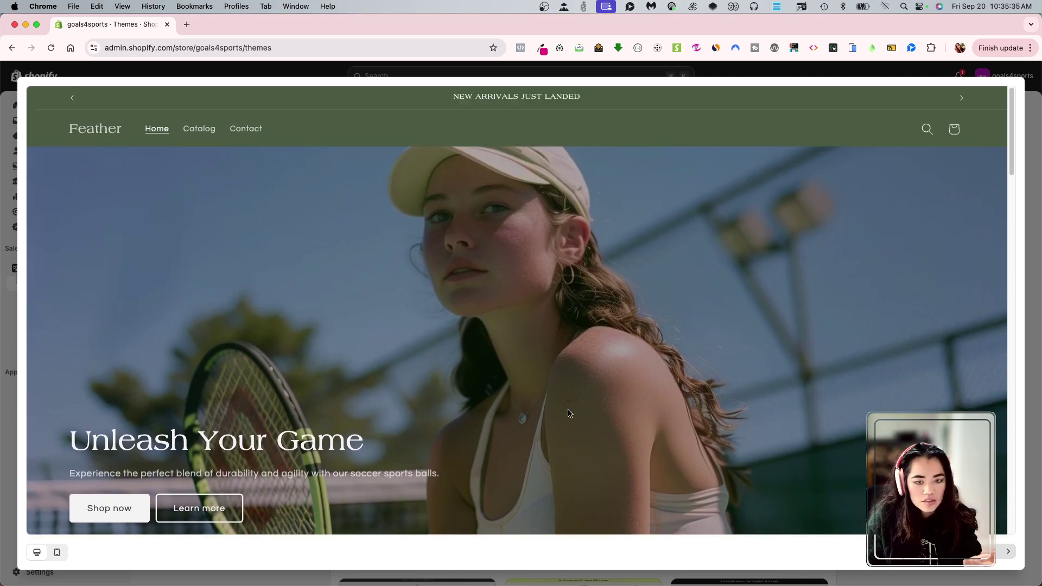
scroll(559, 415, down, 5)
scroll(469, 406, down, 5)
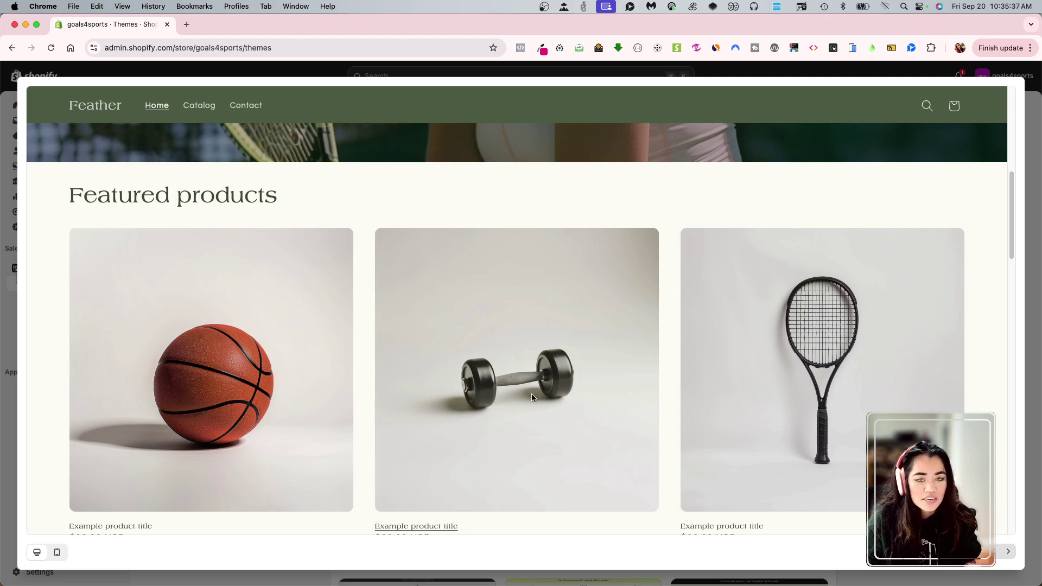
scroll(676, 423, down, 1)
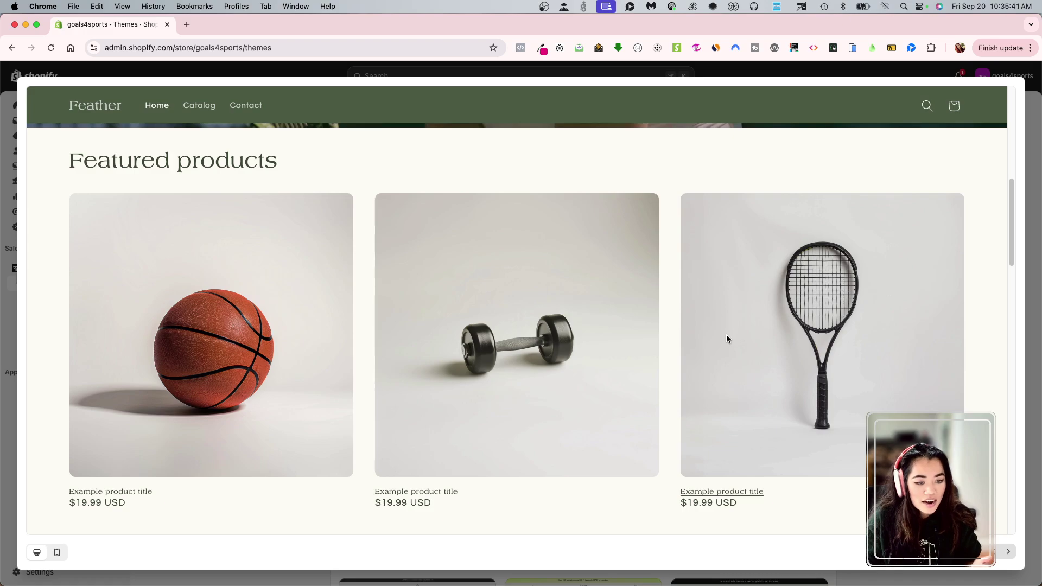
scroll(640, 365, down, 4)
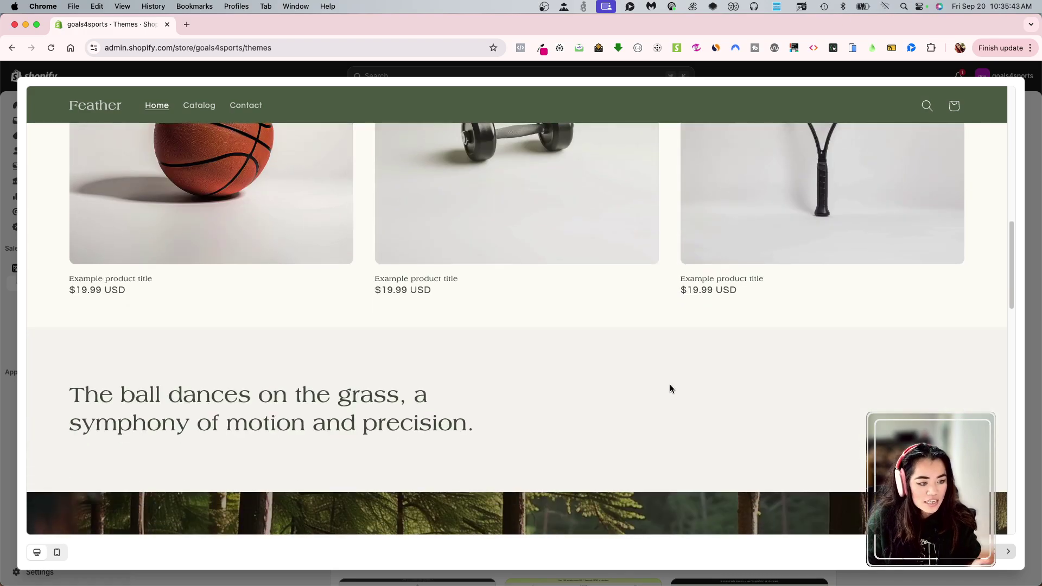
scroll(669, 384, up, 1)
scroll(656, 379, up, 3)
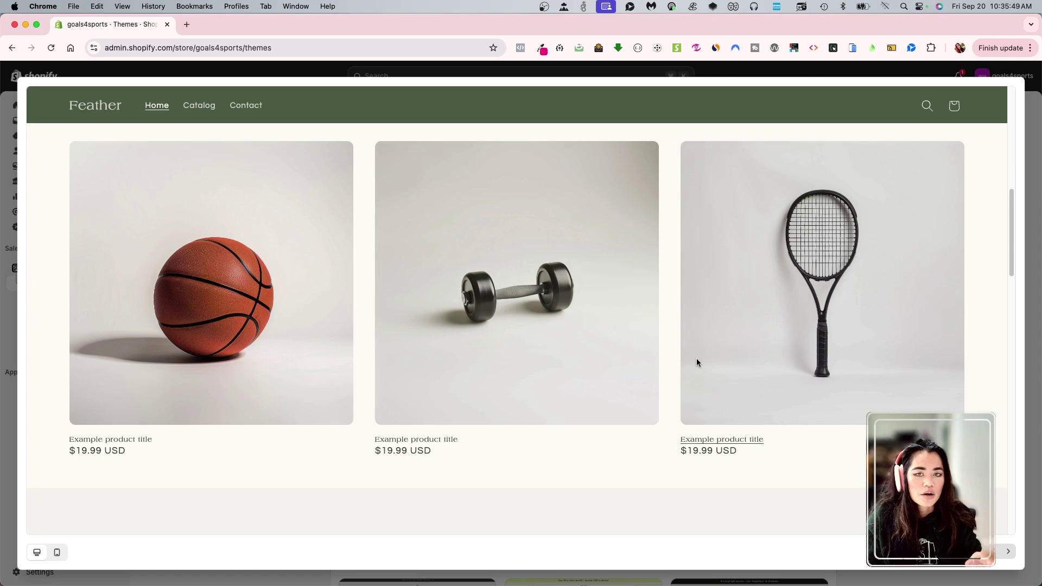
- Examine the Feather home page's text and image banners, About us section and sign-up footer
scroll(698, 380, down, 5)
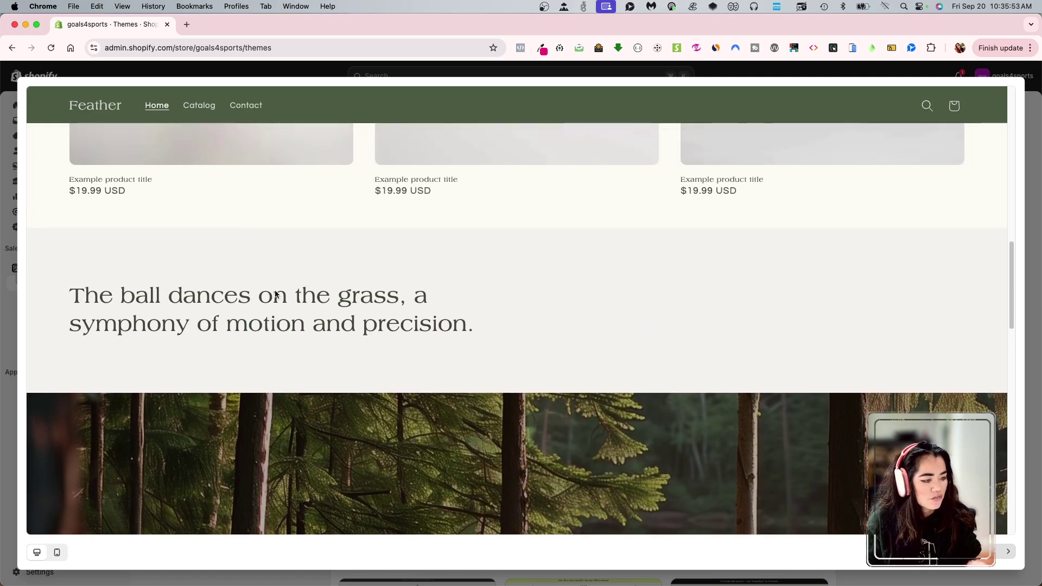
scroll(332, 333, down, 7)
scroll(442, 379, up, 2)
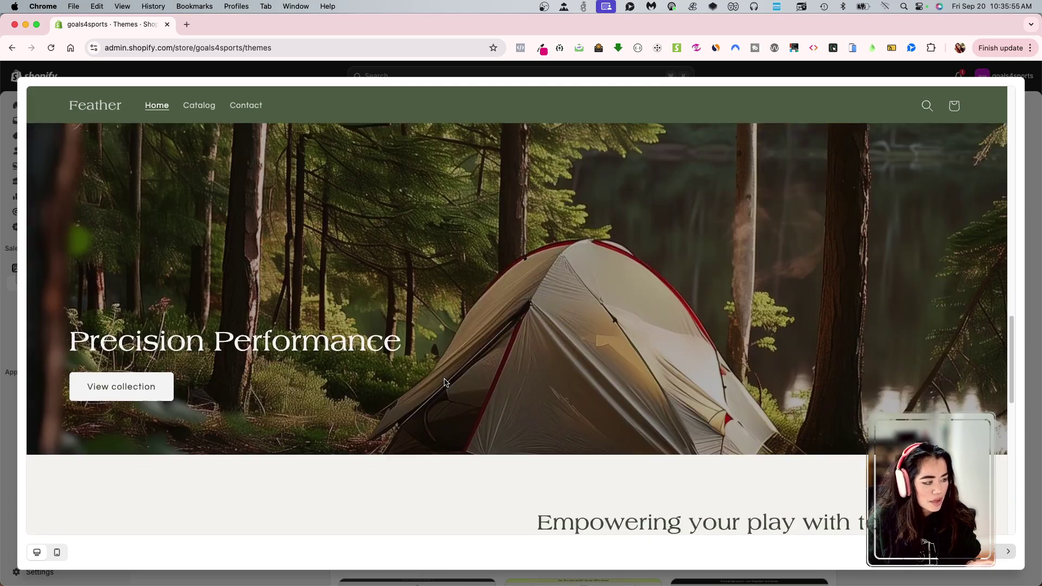
scroll(445, 382, up, 1)
scroll(539, 389, down, 4)
scroll(776, 269, down, 4)
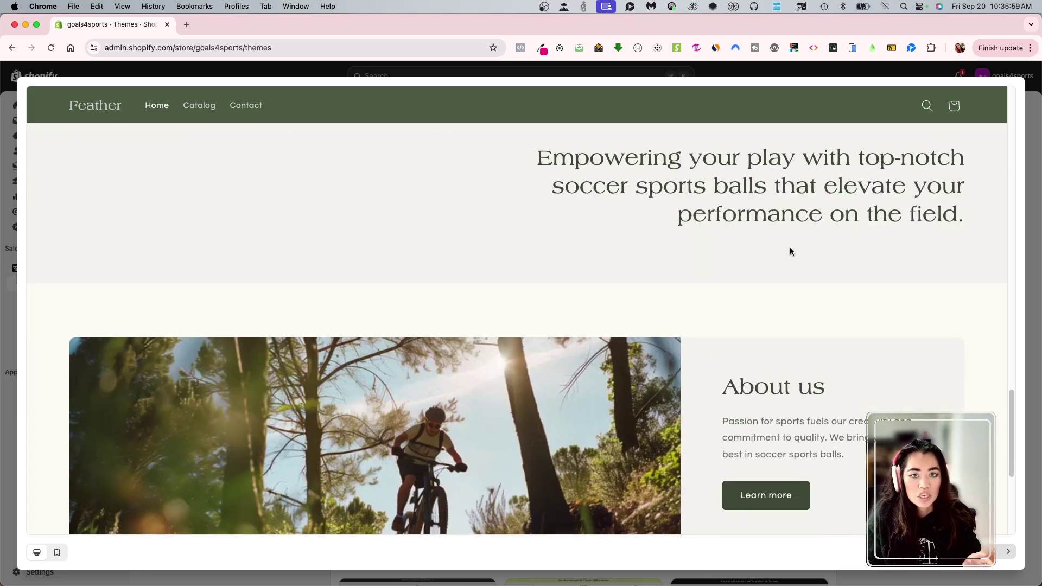
scroll(678, 340, down, 4)
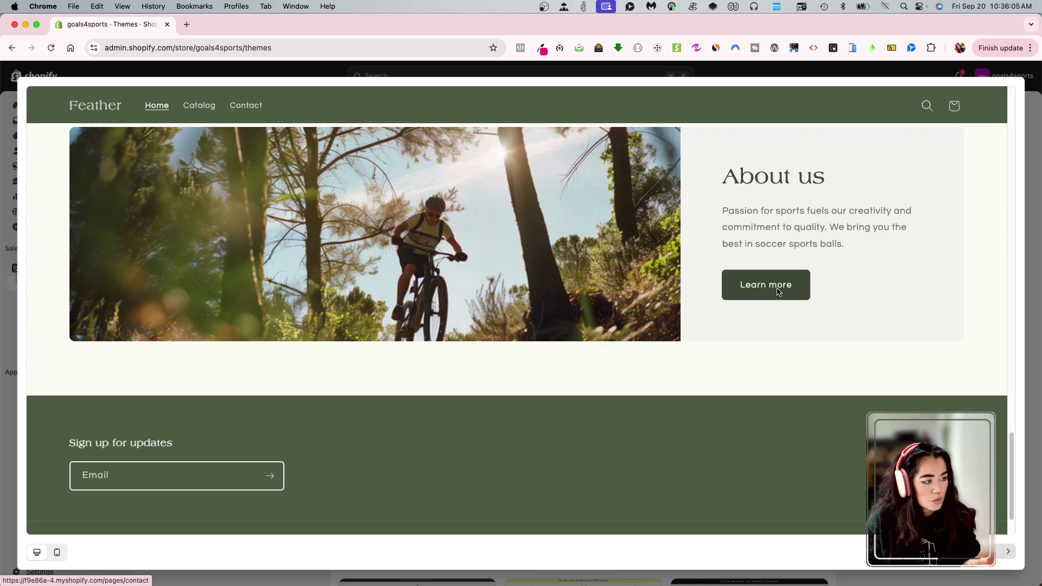
- Check the Feather demo's Catalog and Contact pages, and return to its home page
click(206, 106)
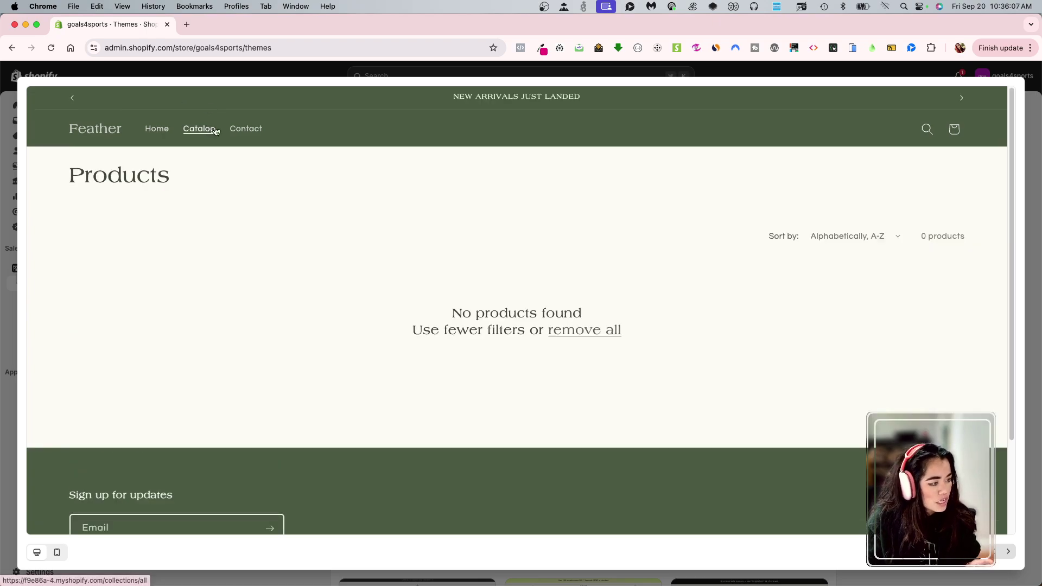
click(249, 134)
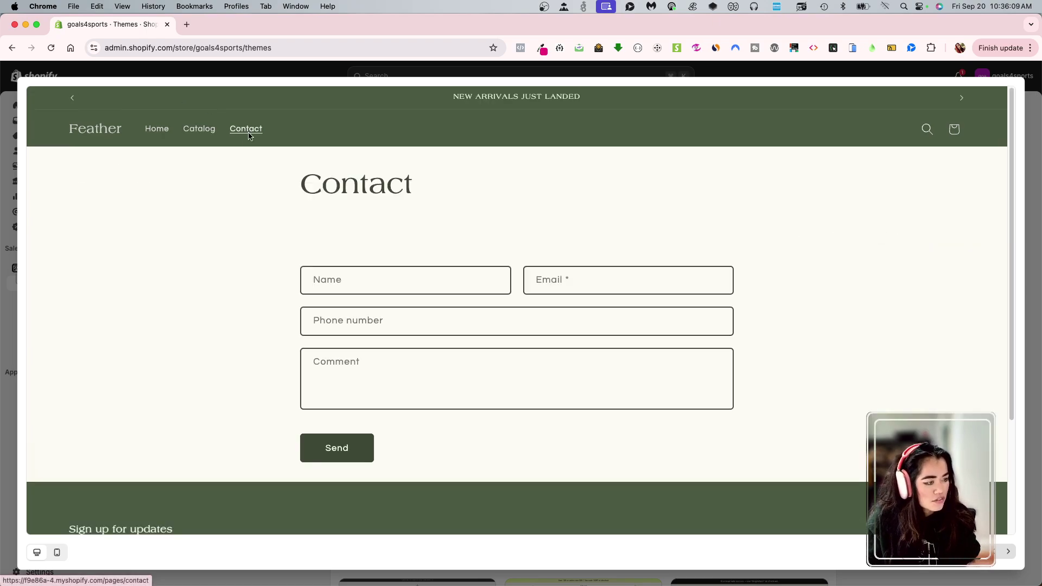
click(158, 129)
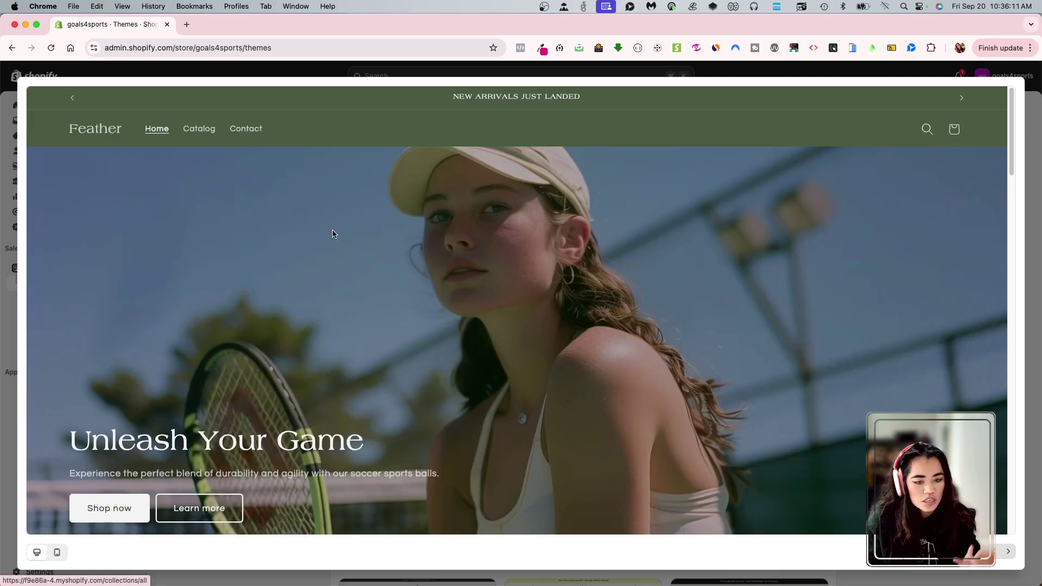
scroll(510, 343, down, 10)
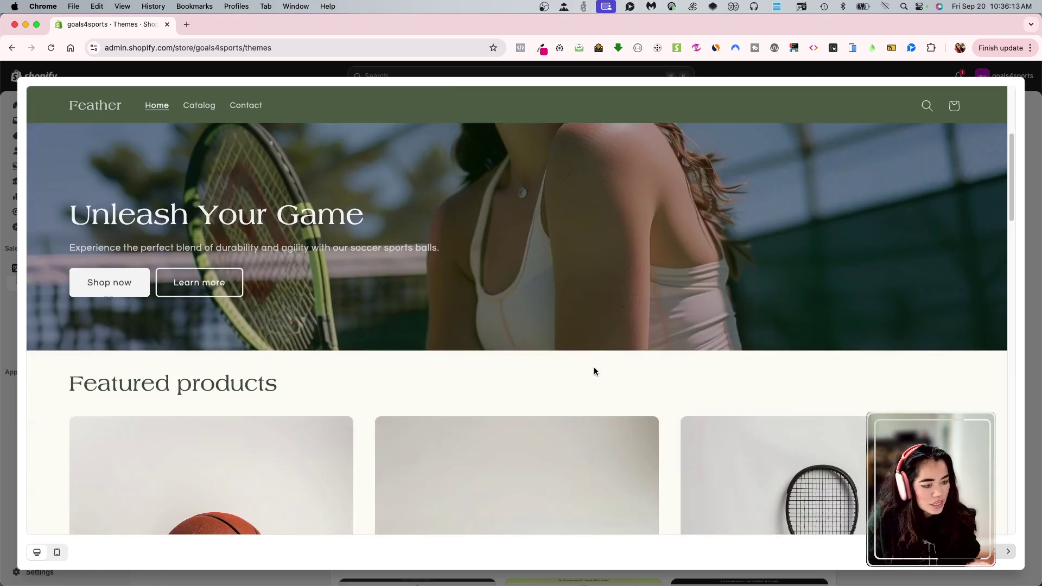
- Switch from the Feather demo to the Rebel theme's demo and examine its hero images, tagline and product row
key(Escape)
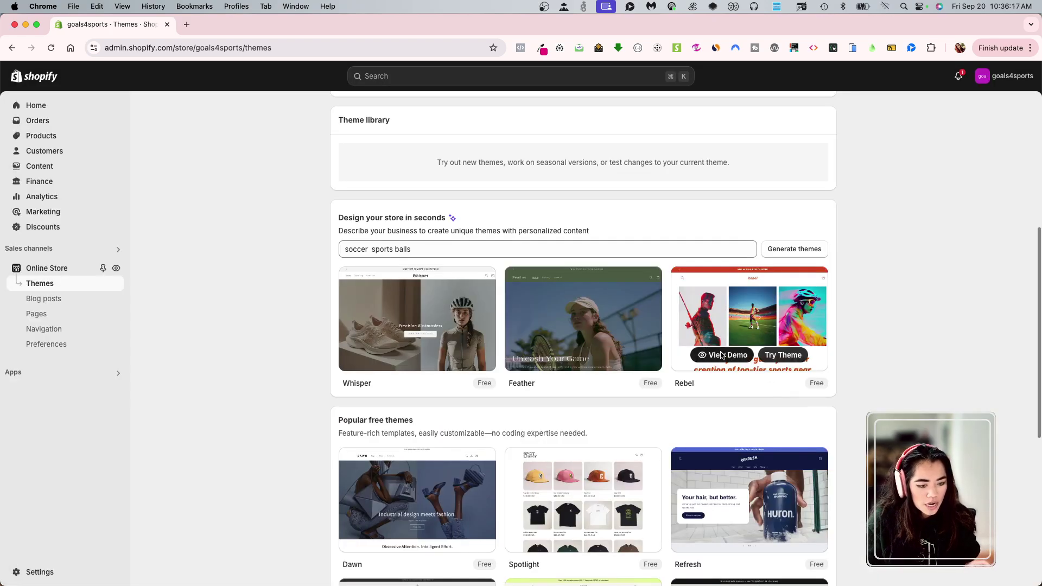
click(722, 354)
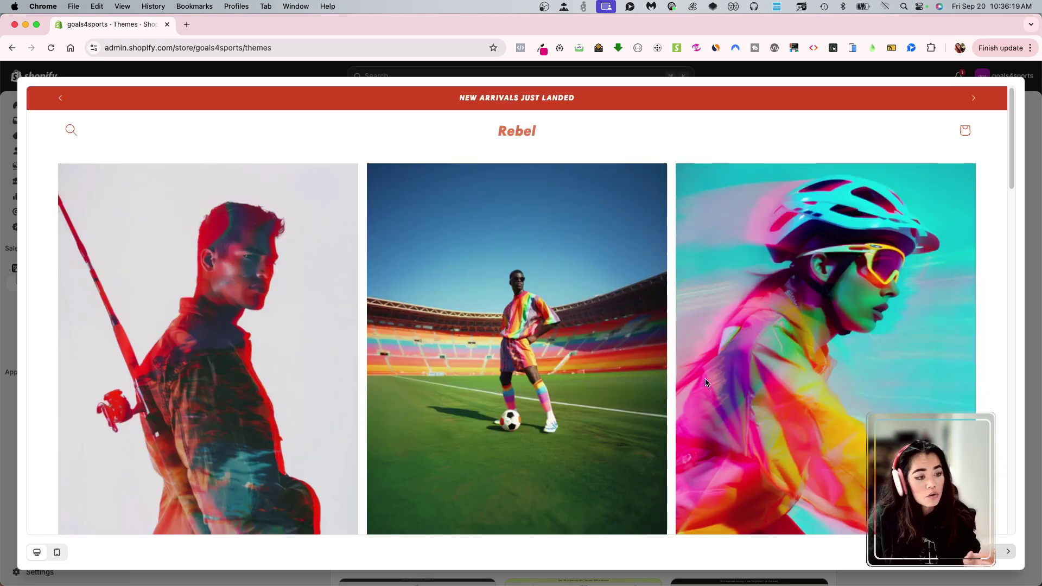
scroll(730, 394, down, 4)
scroll(733, 395, down, 1)
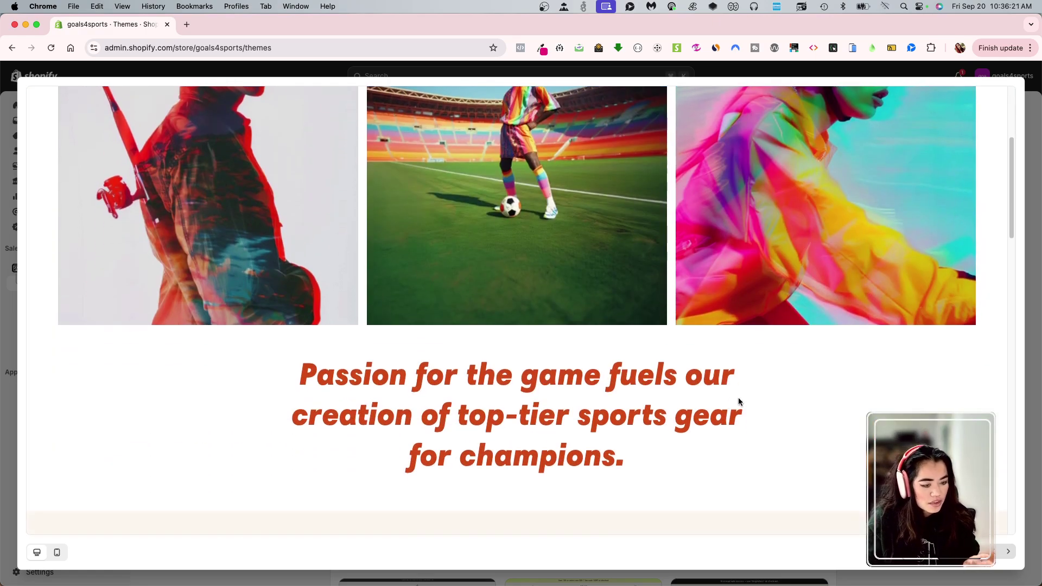
scroll(722, 407, down, 1)
scroll(715, 416, down, 8)
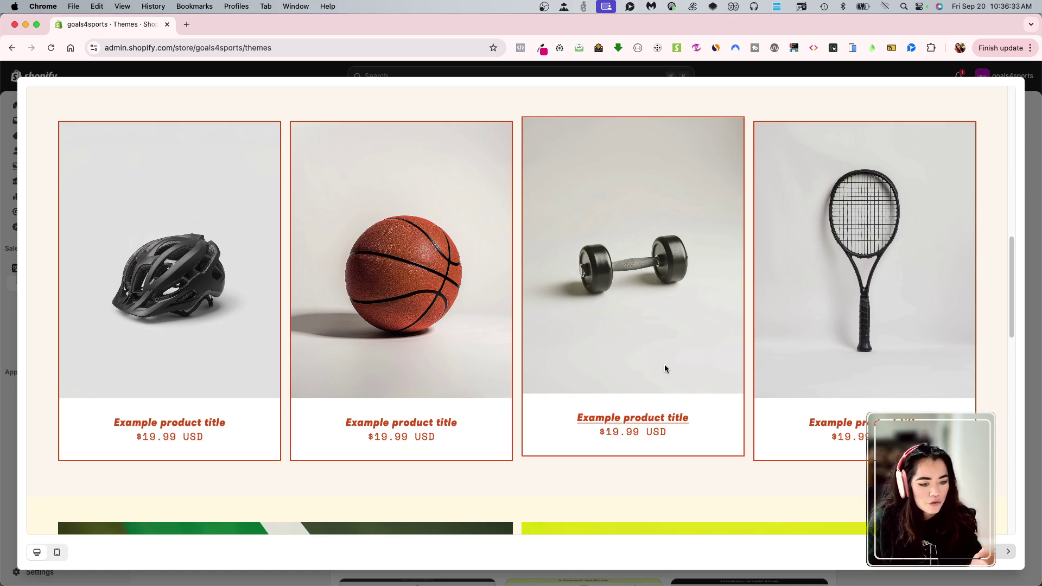
- Examine the Rebel demo's Game Changer and Our mission cards and its sign-up footer, and close the demo
scroll(664, 367, down, 4)
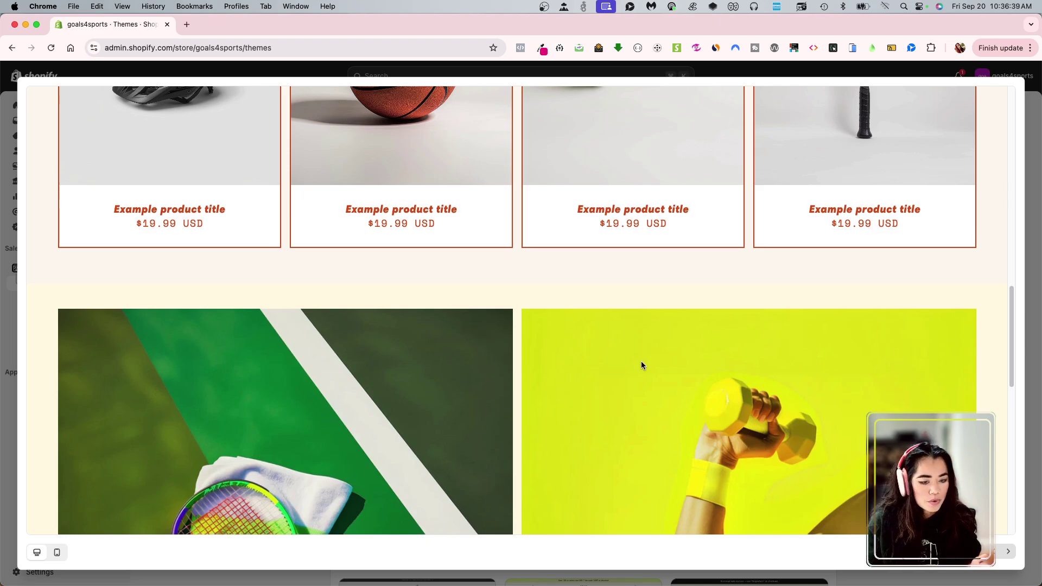
scroll(640, 361, down, 6)
scroll(670, 356, down, 1)
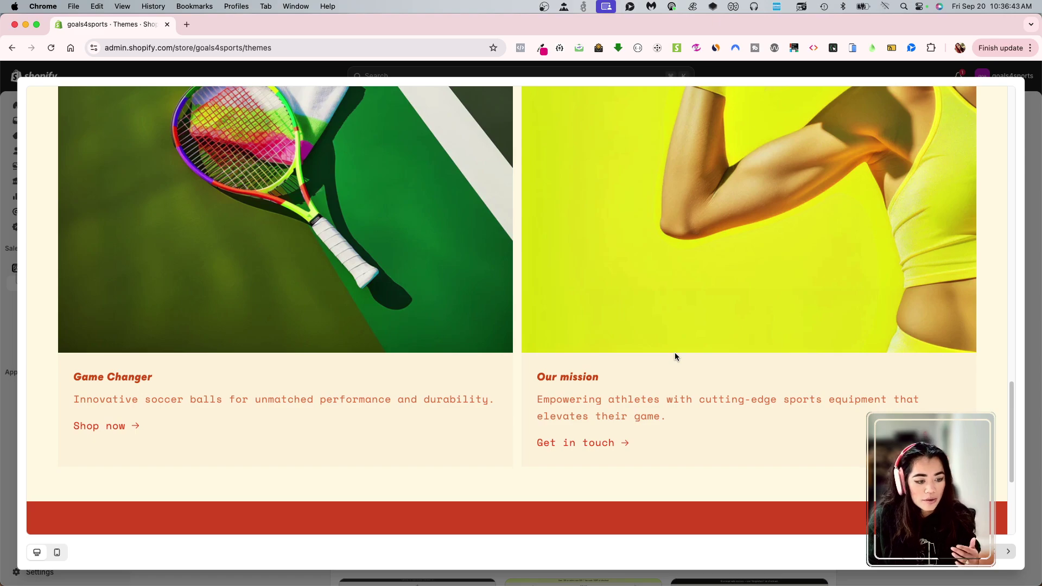
scroll(675, 352, down, 5)
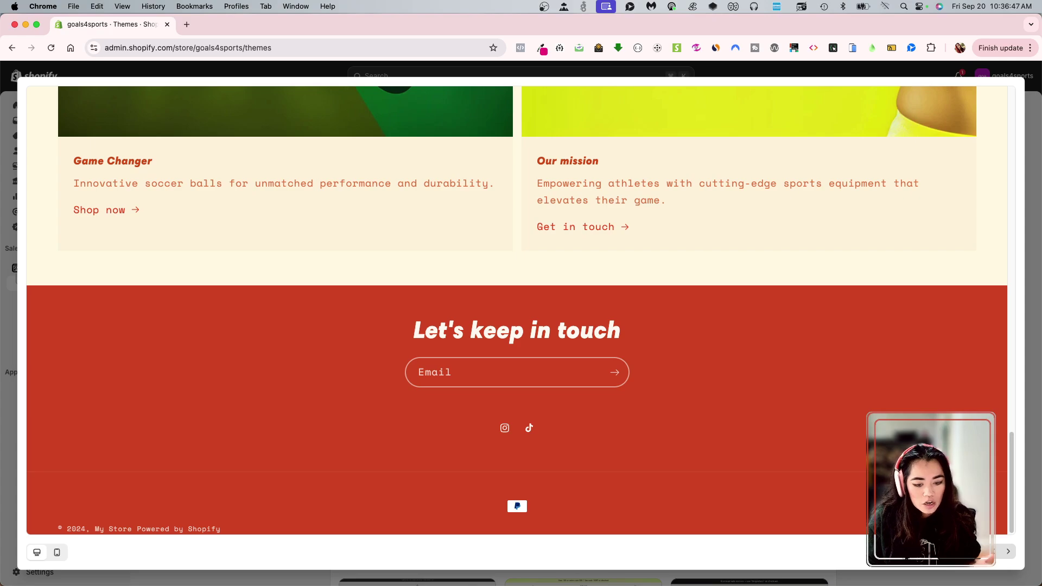
key(Escape)
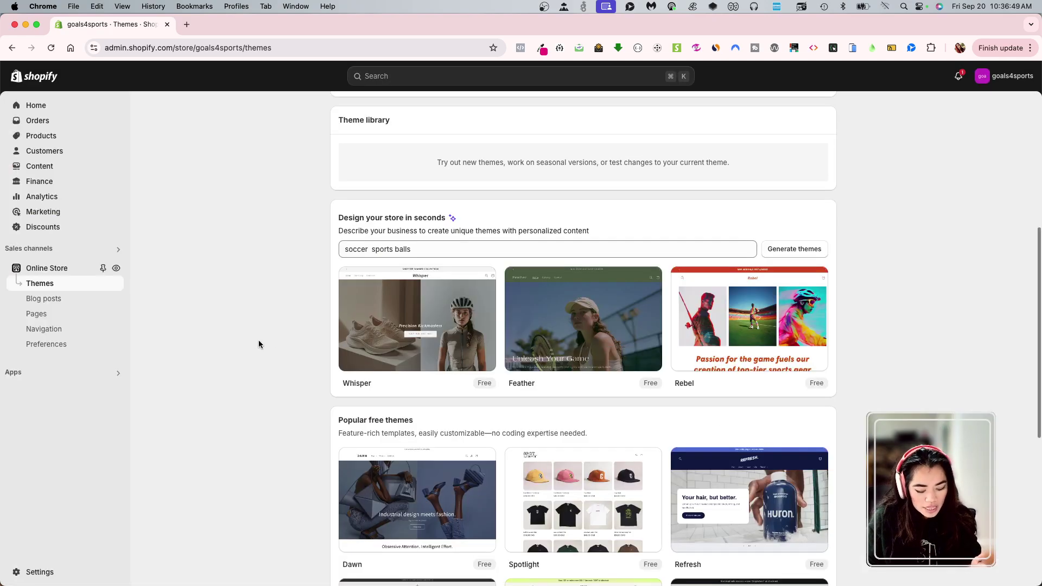
- Try the generated Whisper theme, adding it to the theme library, and open it in the theme editor
mouse_move(430, 340)
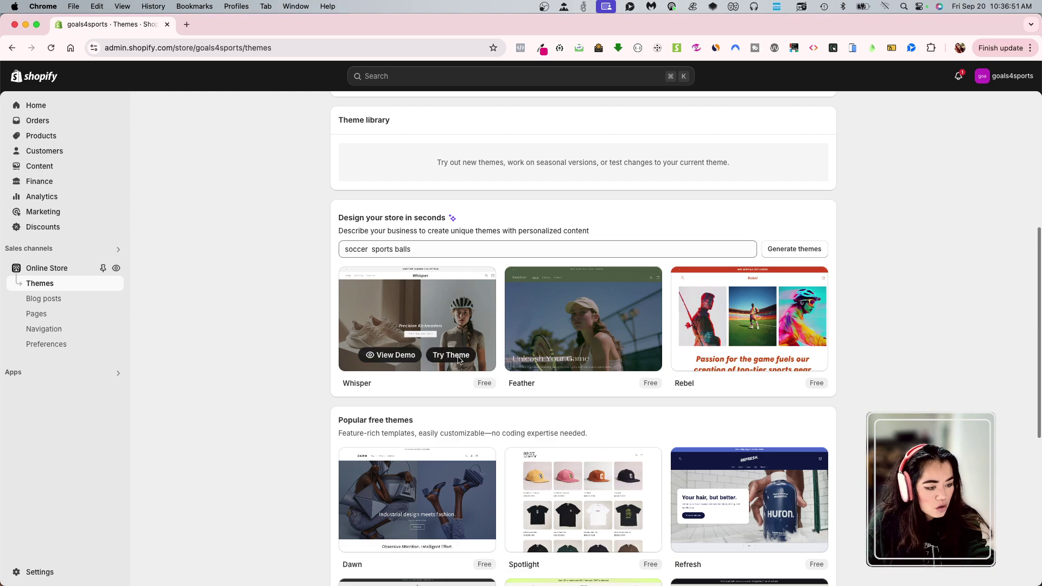
click(460, 358)
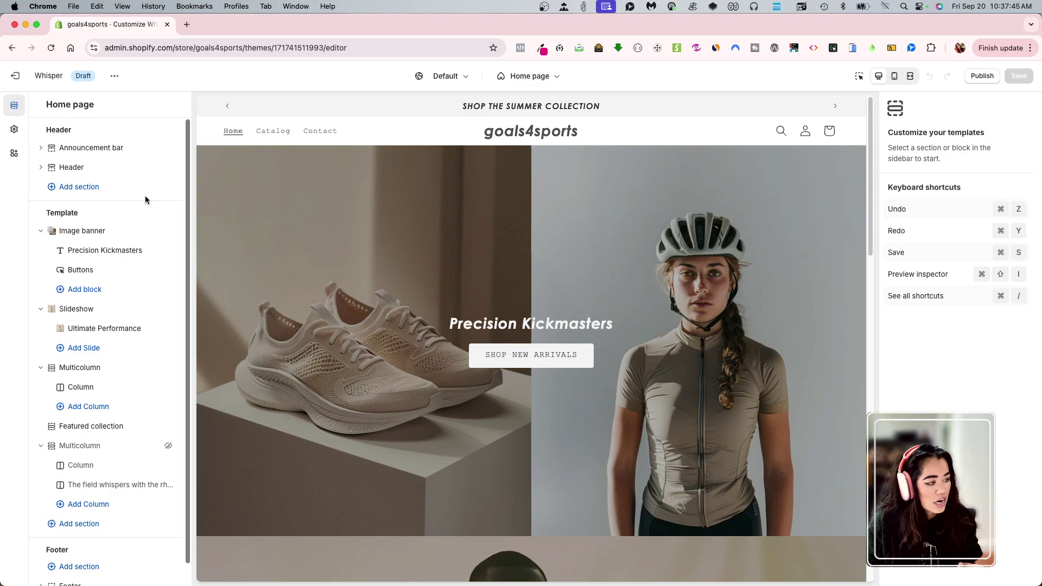
- Examine Whisper's home page sections, banners, store products and footer in the theme editor, and return to the themes page
mouse_move(94, 152)
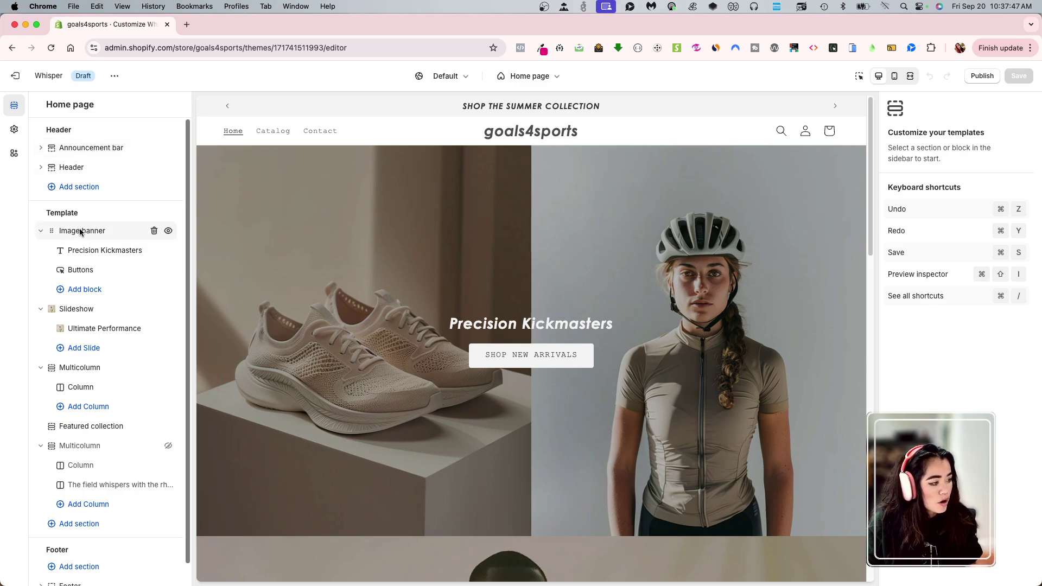
scroll(532, 402, down, 5)
scroll(532, 403, down, 5)
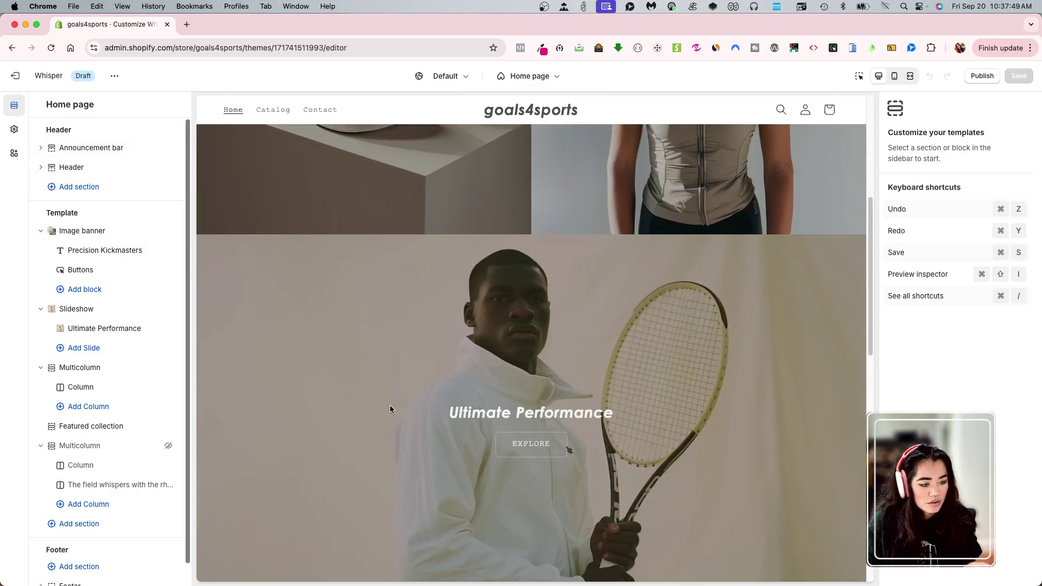
scroll(450, 434, down, 8)
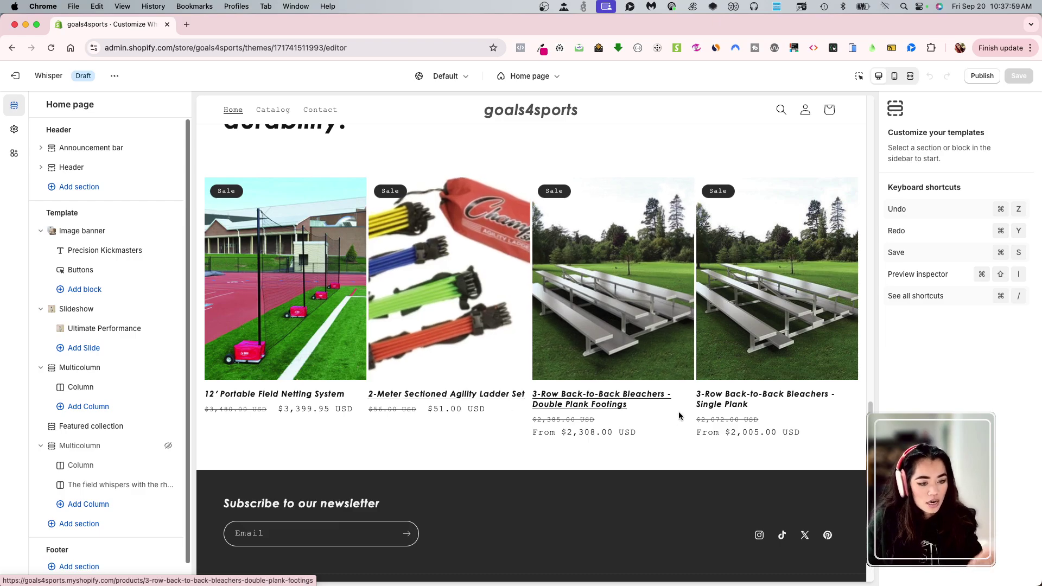
scroll(630, 437, down, 2)
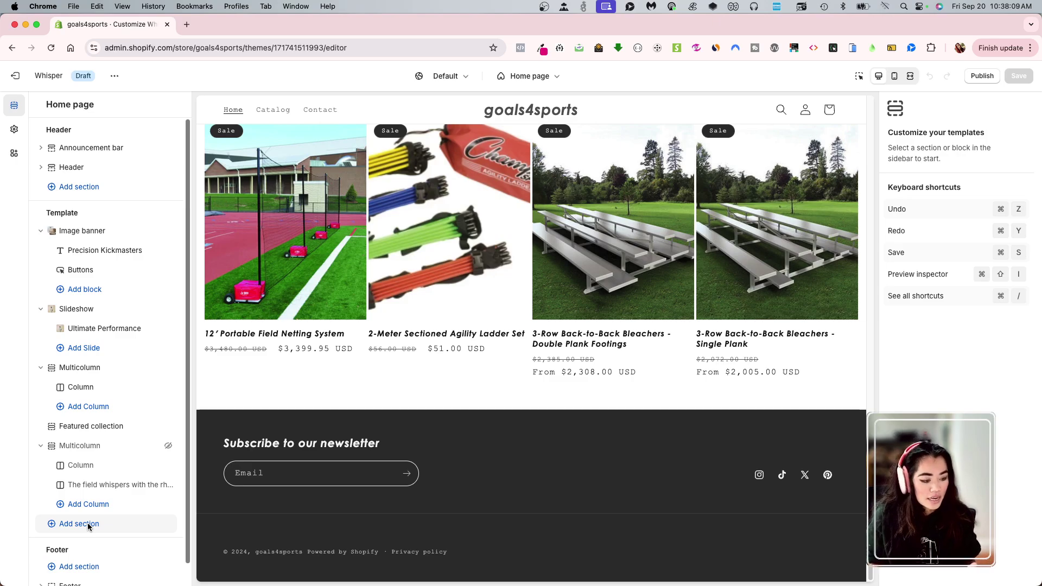
scroll(451, 436, up, 8)
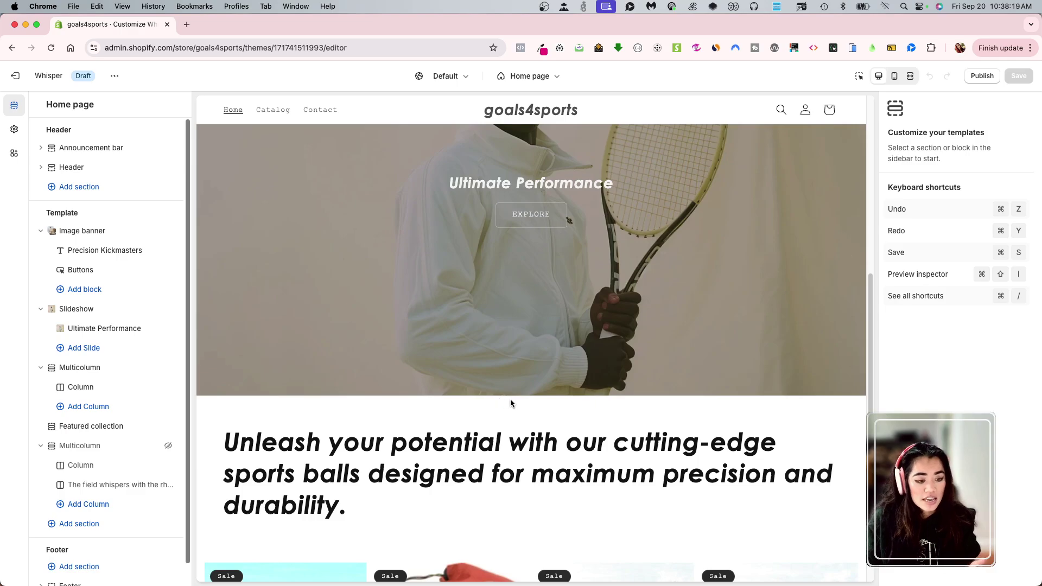
scroll(568, 401, down, 3)
scroll(588, 406, up, 10)
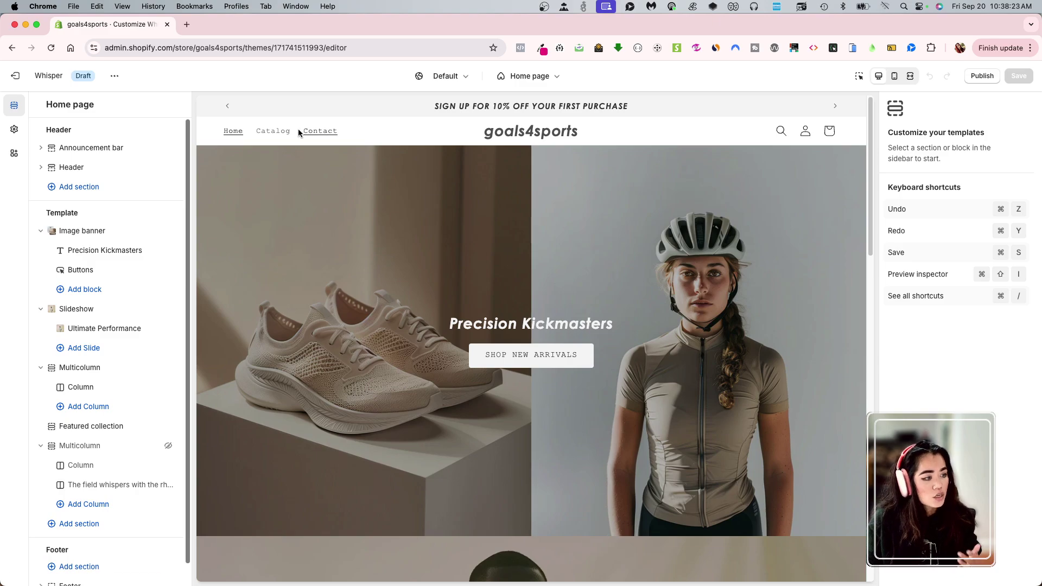
click(16, 75)
- Replace the business description with "skincare supplements" and generate new themes
scroll(301, 353, down, 5)
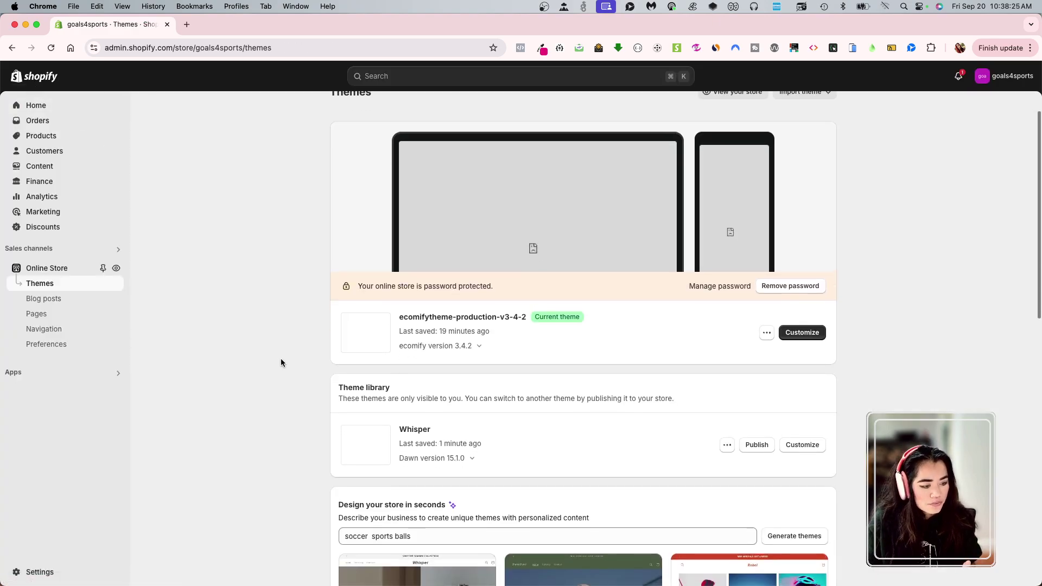
scroll(337, 383, down, 1)
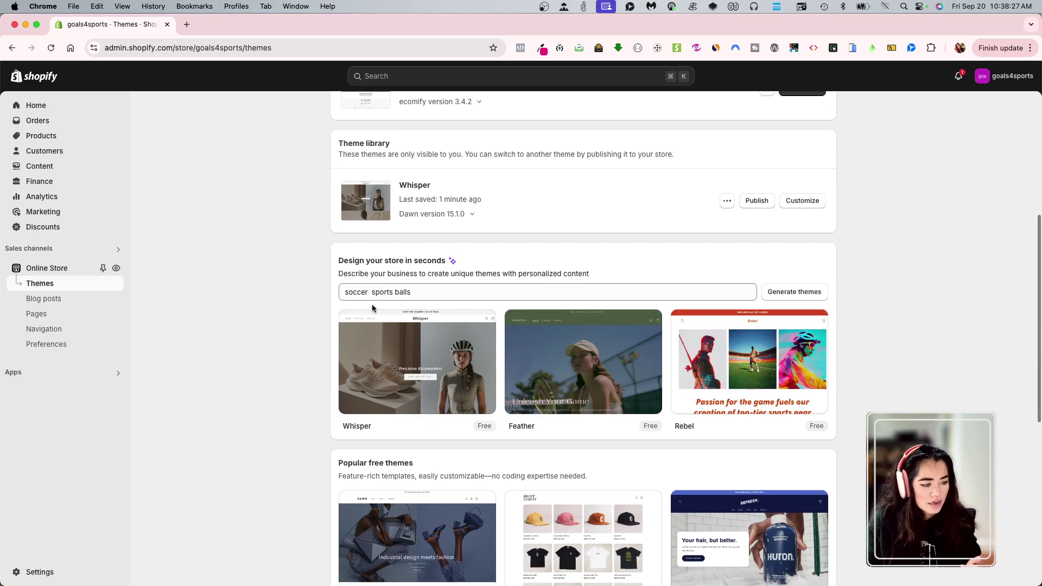
triple_click(416, 292)
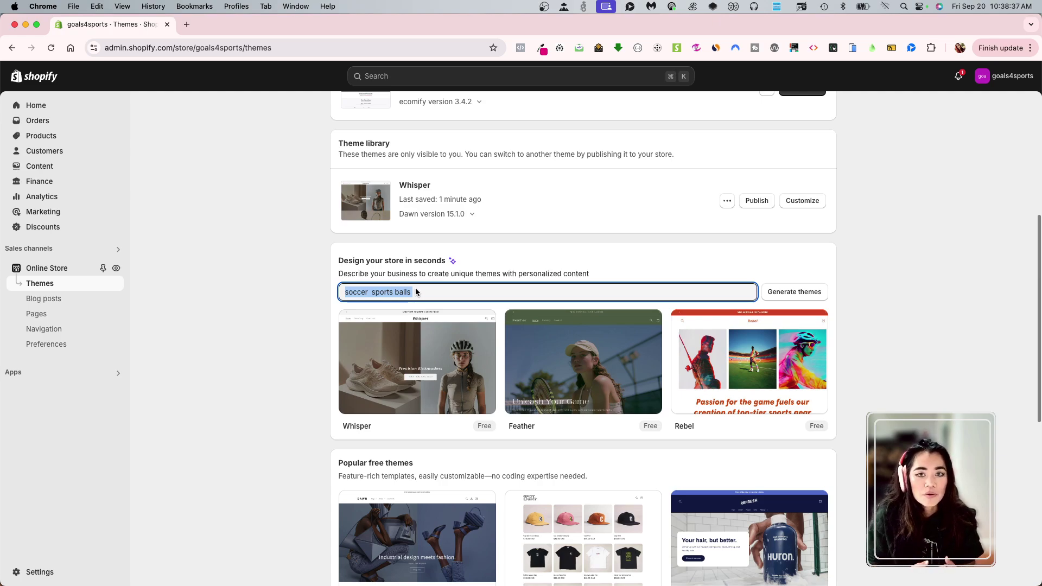
text(skinca)
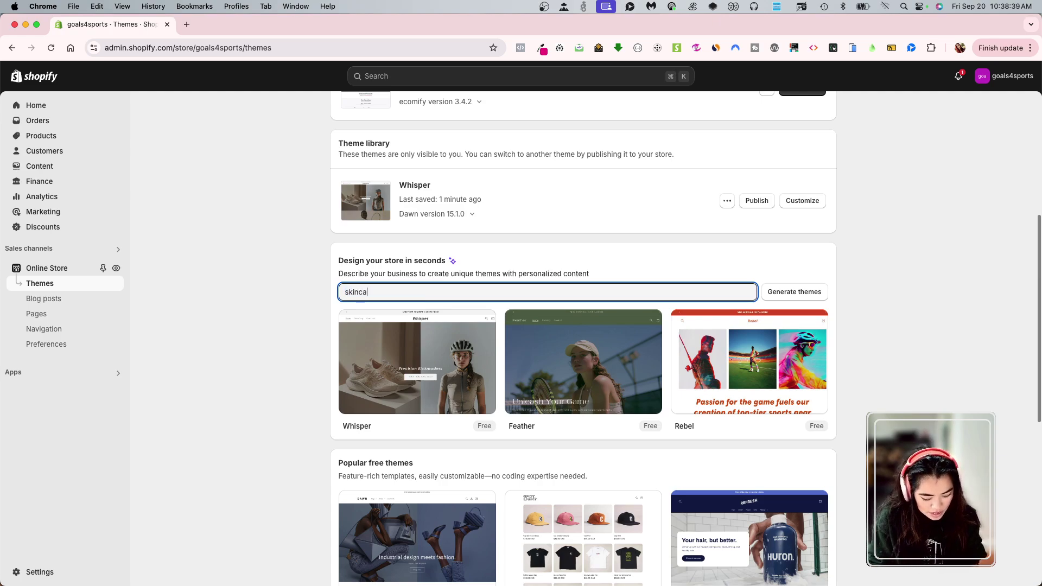
text(re )
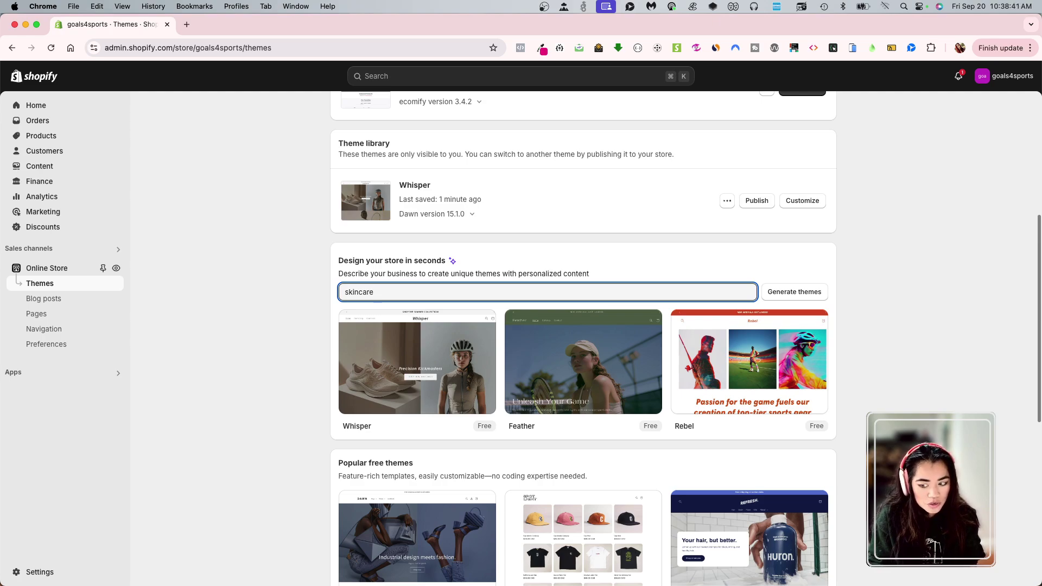
text(supplem)
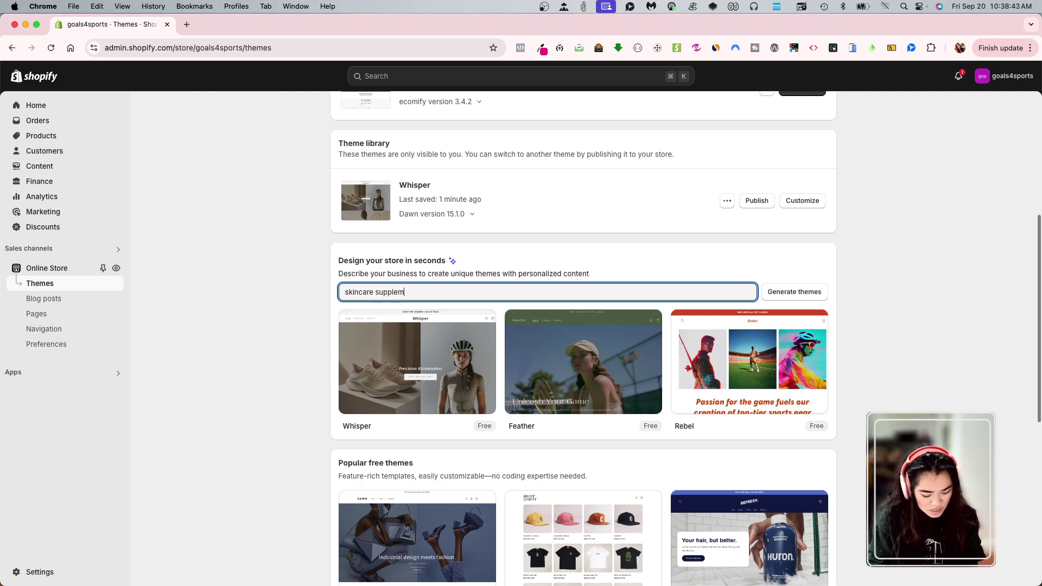
text(ents)
key(BackSpace)
key(BackSpace)
key(BackSpace)
key(BackSpace)
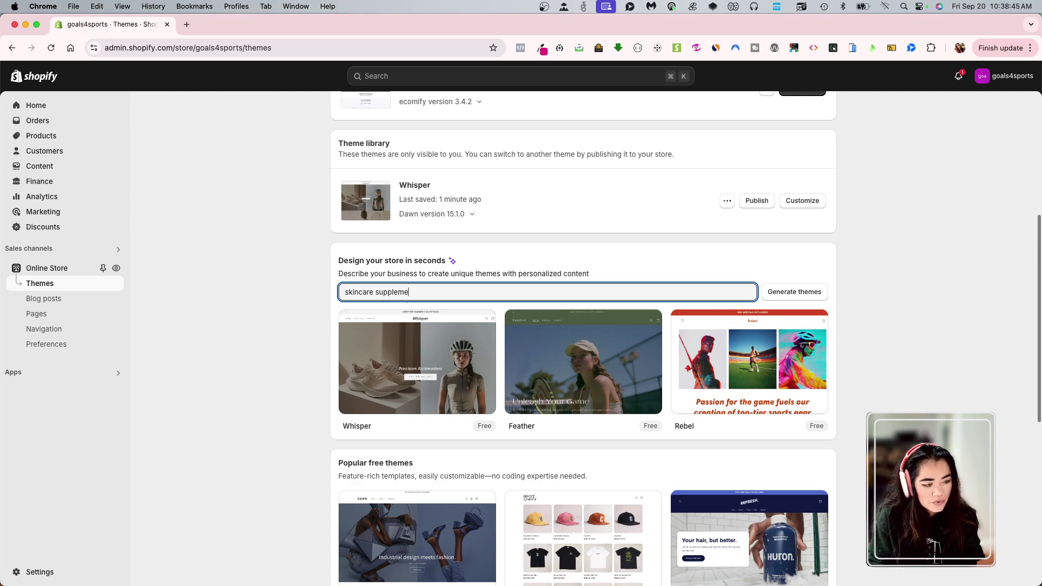
click(791, 293)
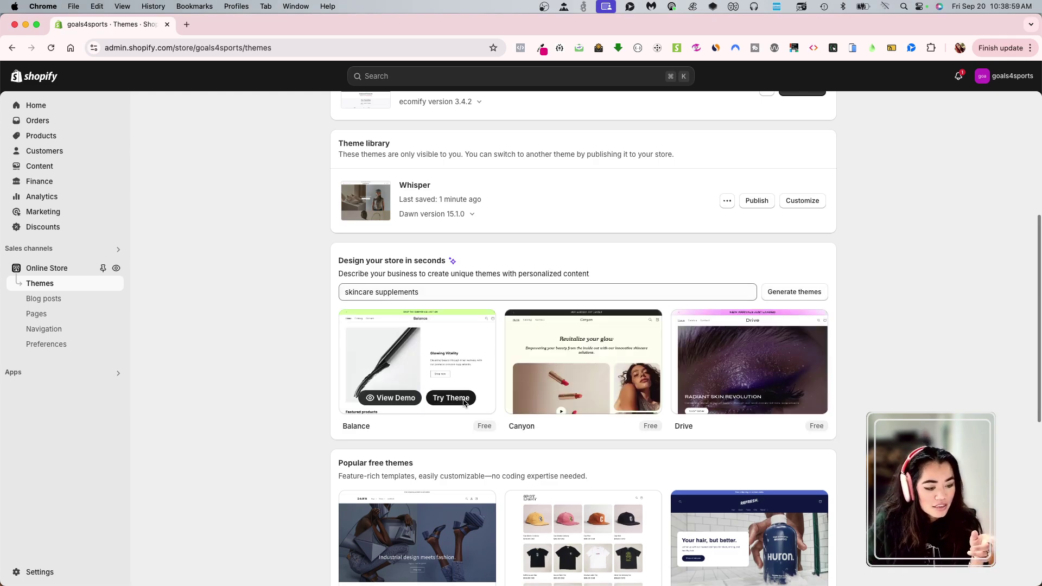
- Compare the generated skincare themes, and open the Balance demo to examine its hero section, featured products and About us section
mouse_move(545, 409)
mouse_move(776, 388)
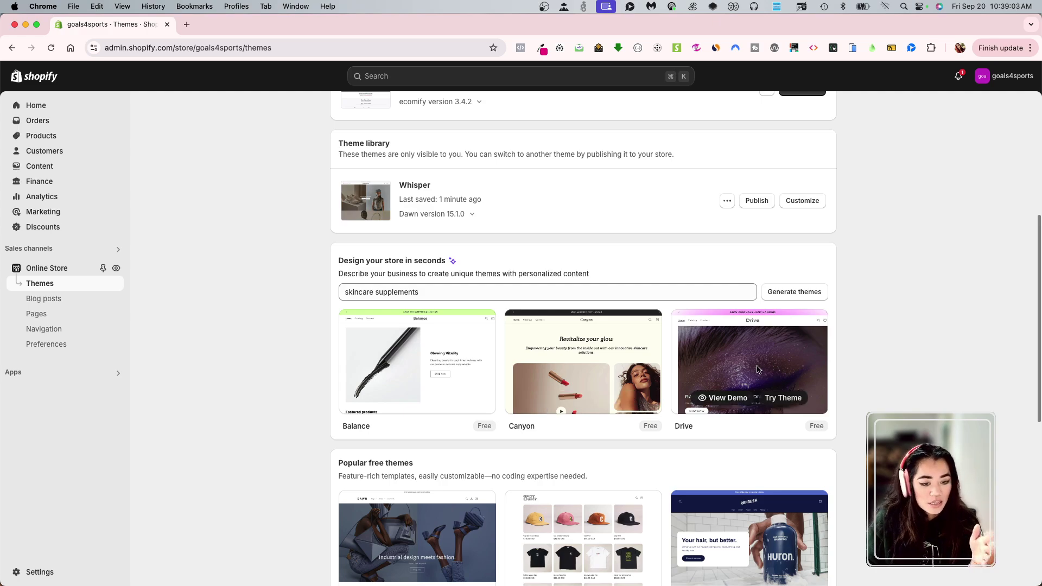
mouse_move(454, 377)
click(416, 397)
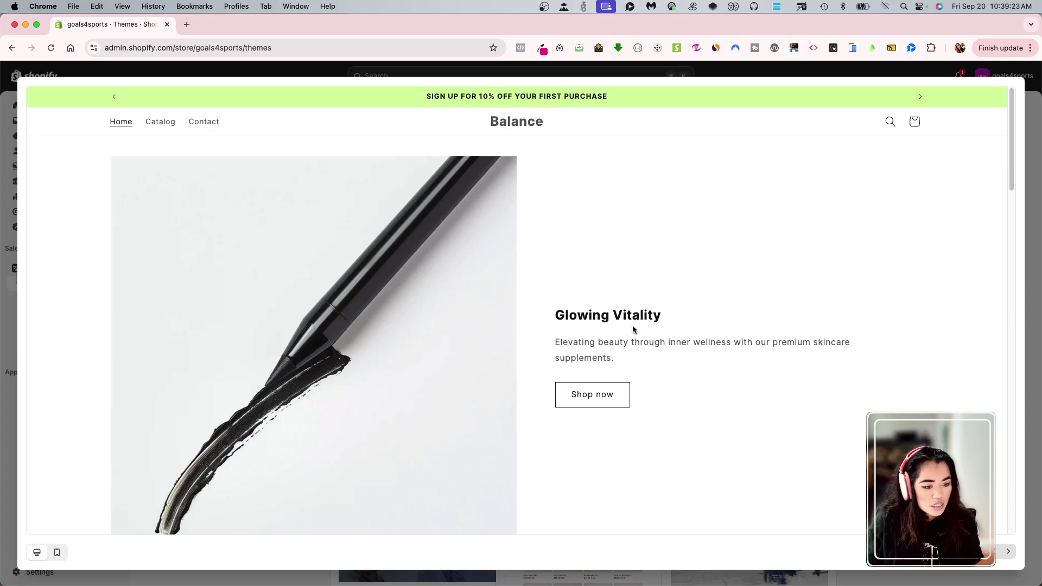
scroll(572, 388, down, 7)
scroll(622, 308, up, 7)
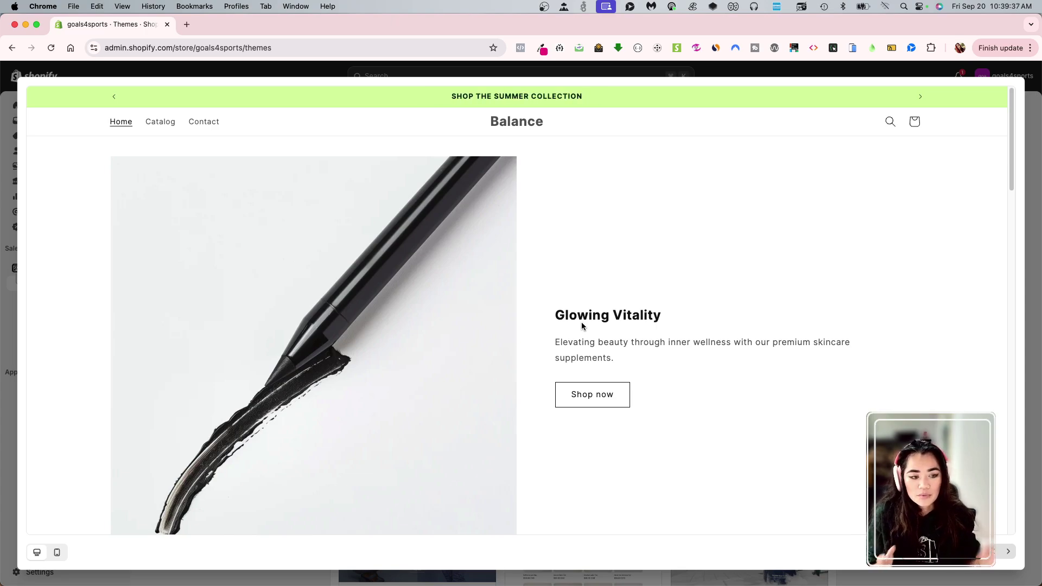
scroll(581, 321, down, 10)
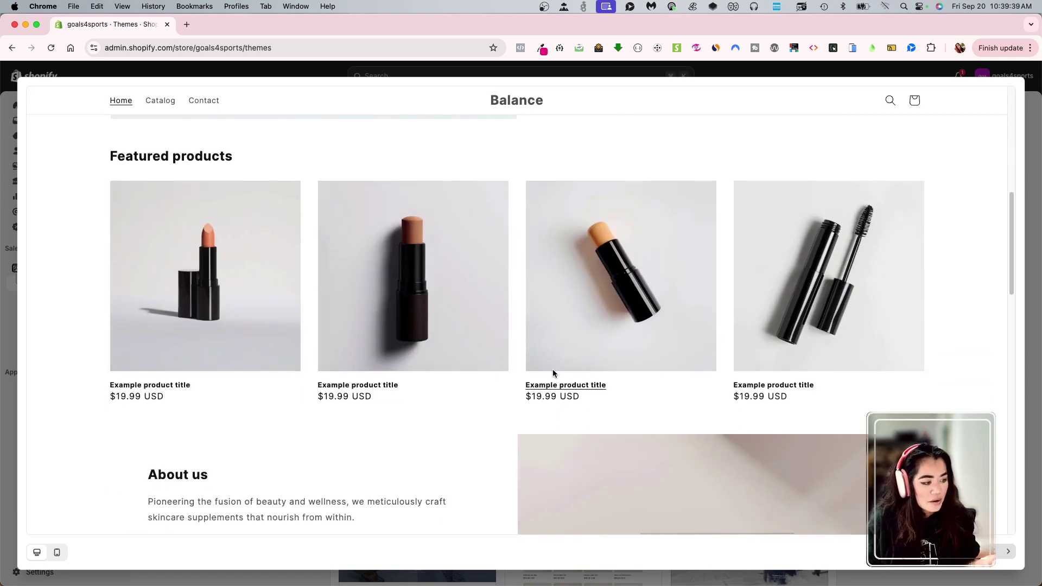
scroll(542, 362, down, 5)
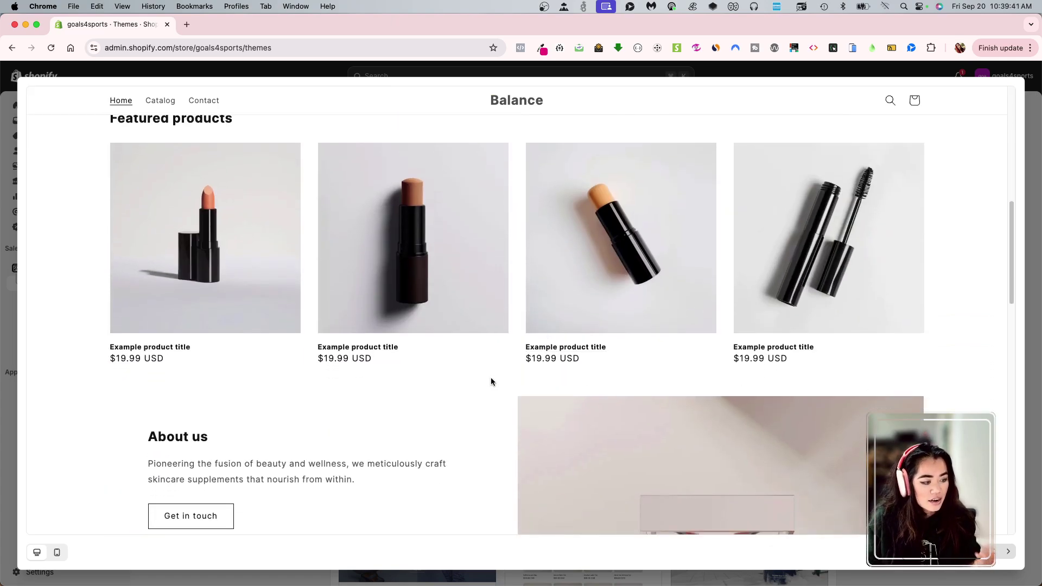
scroll(456, 385, down, 1)
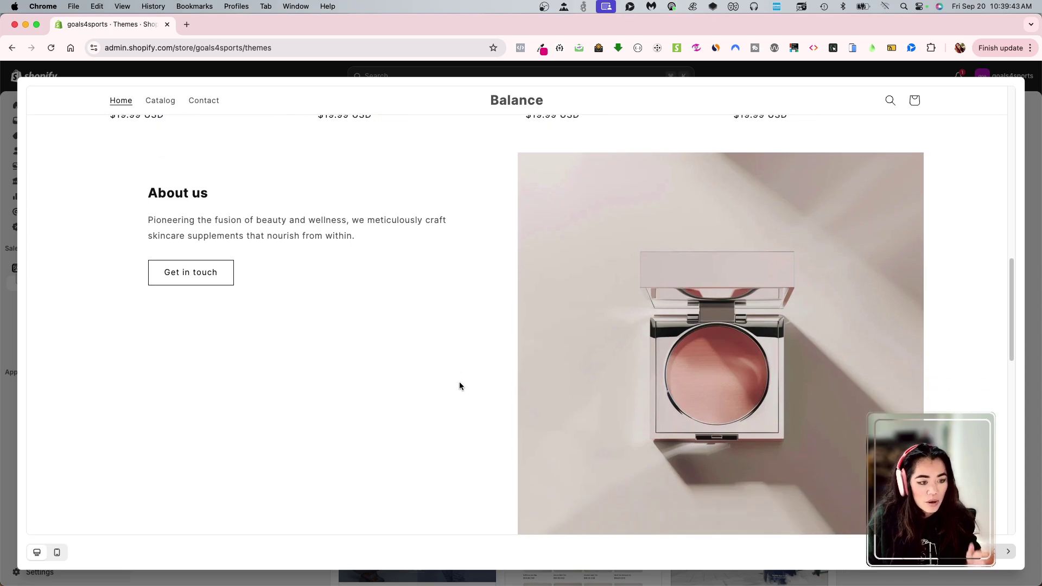
- Review the Balance demo's featured products, About us and Beauty from Within sections again, and close the demo
scroll(459, 382, up, 6)
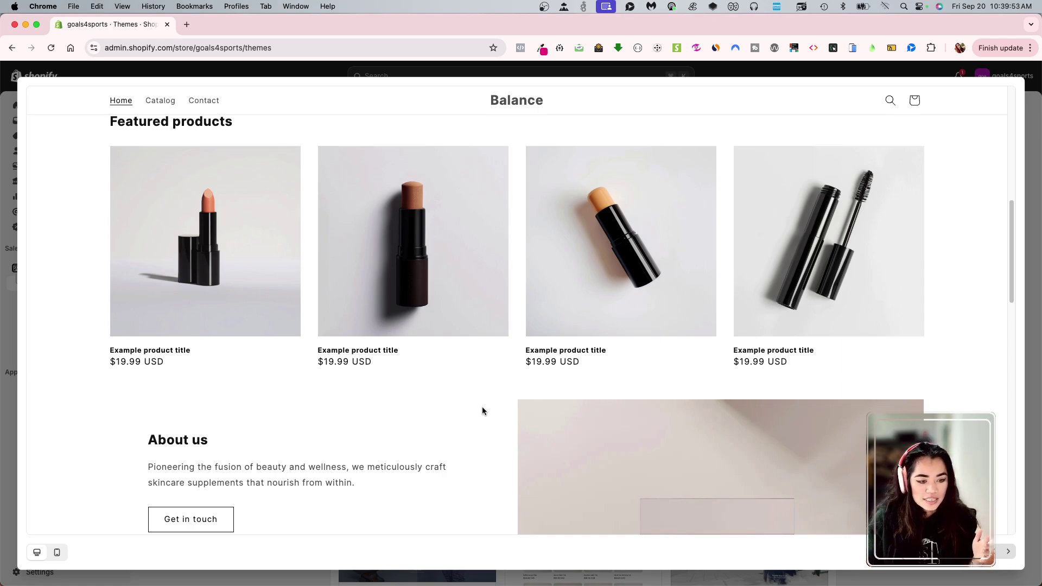
scroll(481, 412, down, 6)
scroll(716, 371, down, 10)
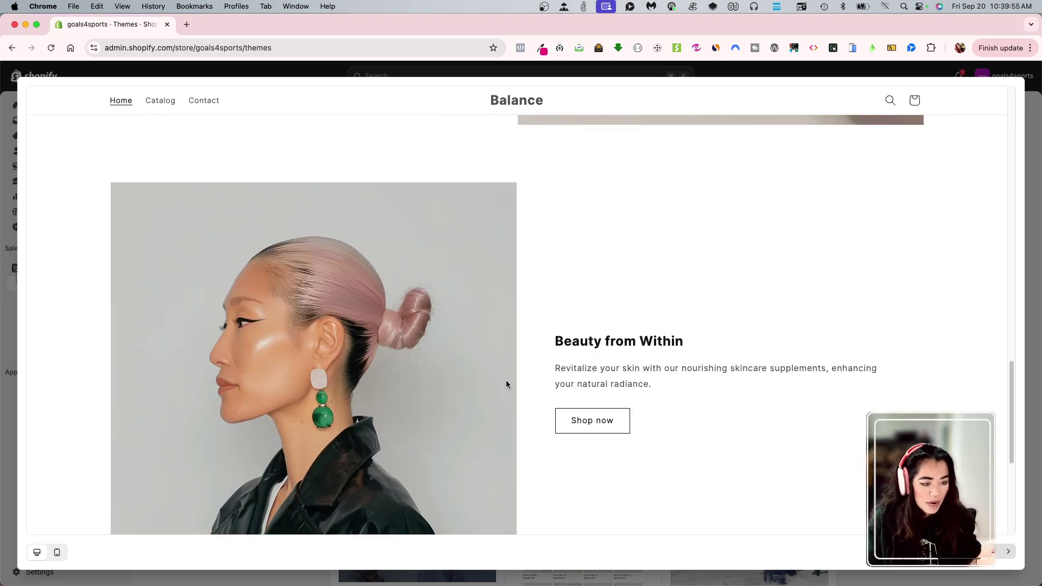
scroll(506, 380, down, 6)
scroll(591, 362, up, 15)
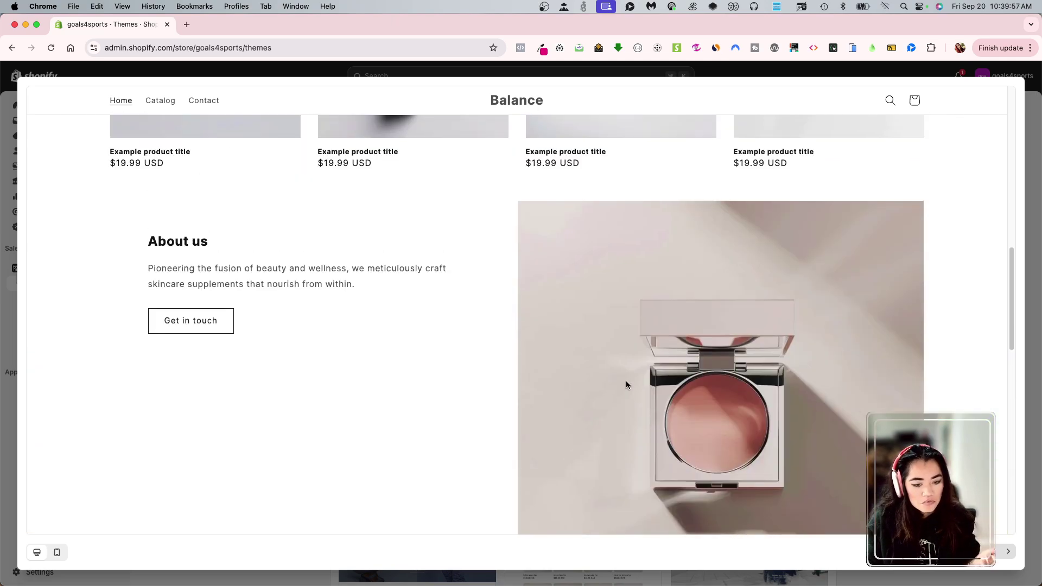
scroll(618, 391, up, 5)
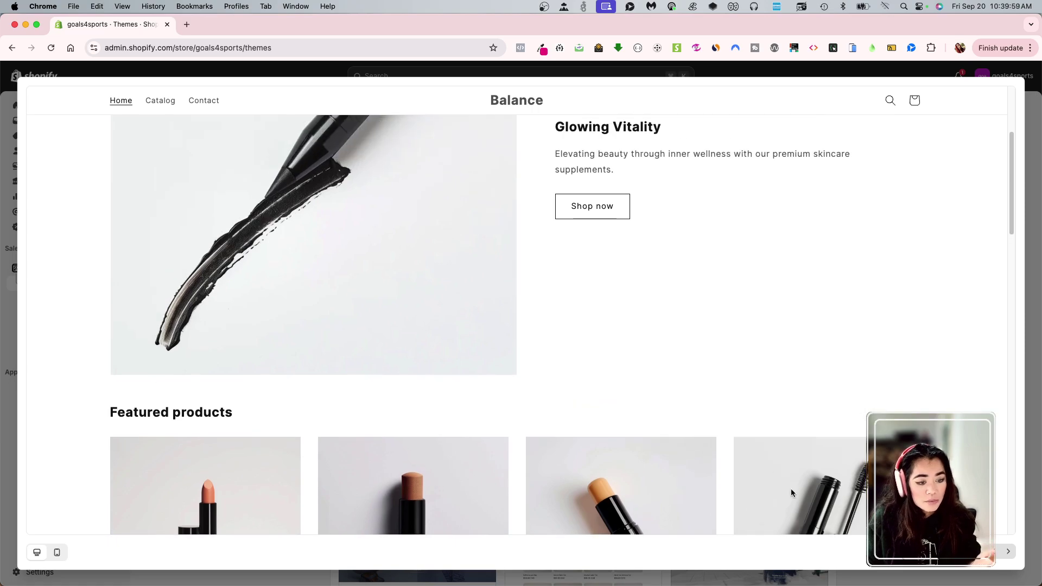
key(Escape)
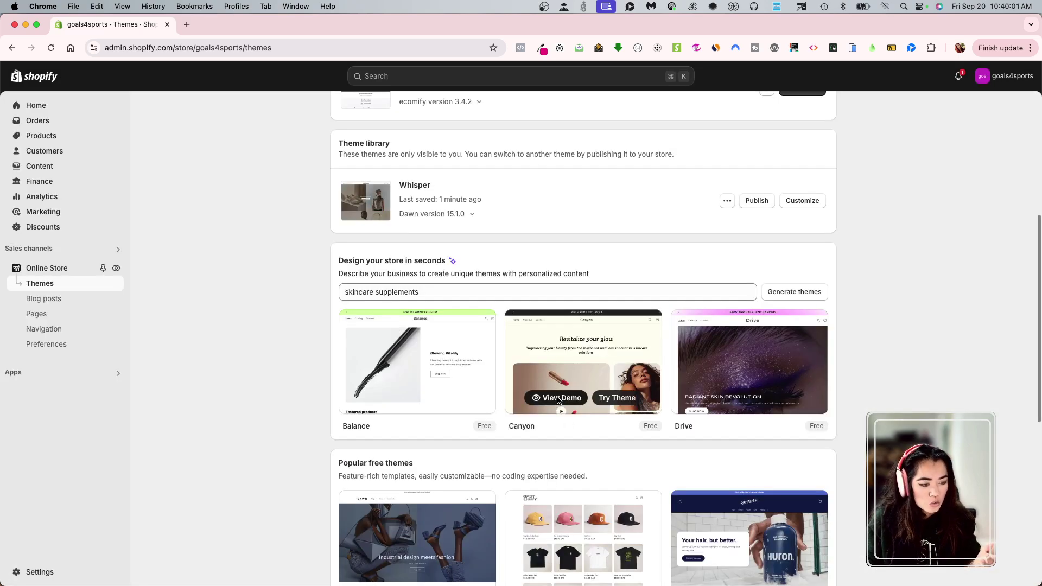
- Open the Canyon theme's demo, examine its hero images, Skin Renewal banner, featured products and footer, and close the demo
click(557, 401)
scroll(733, 422, down, 4)
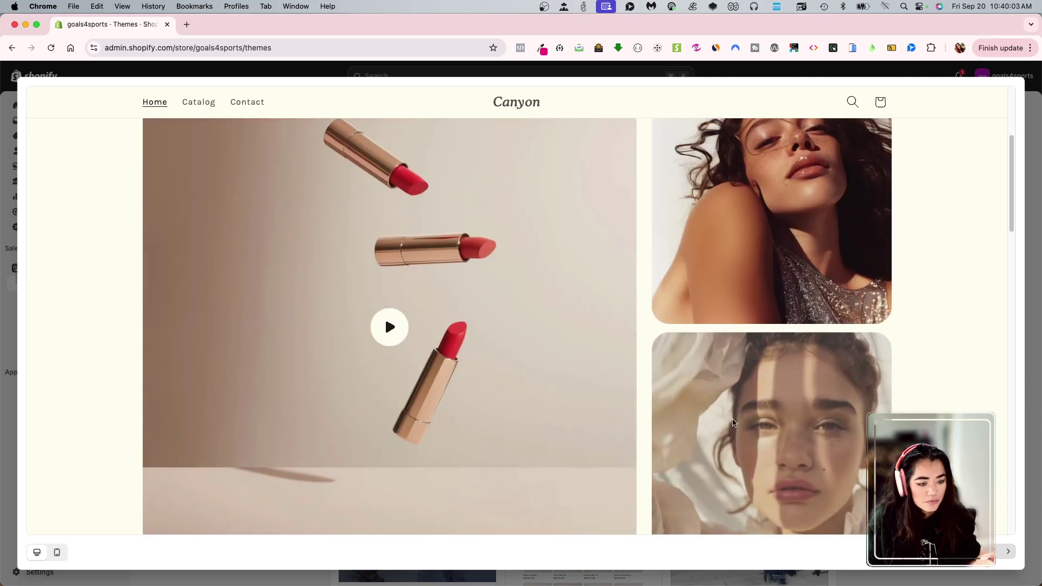
scroll(681, 414, down, 5)
scroll(701, 415, up, 6)
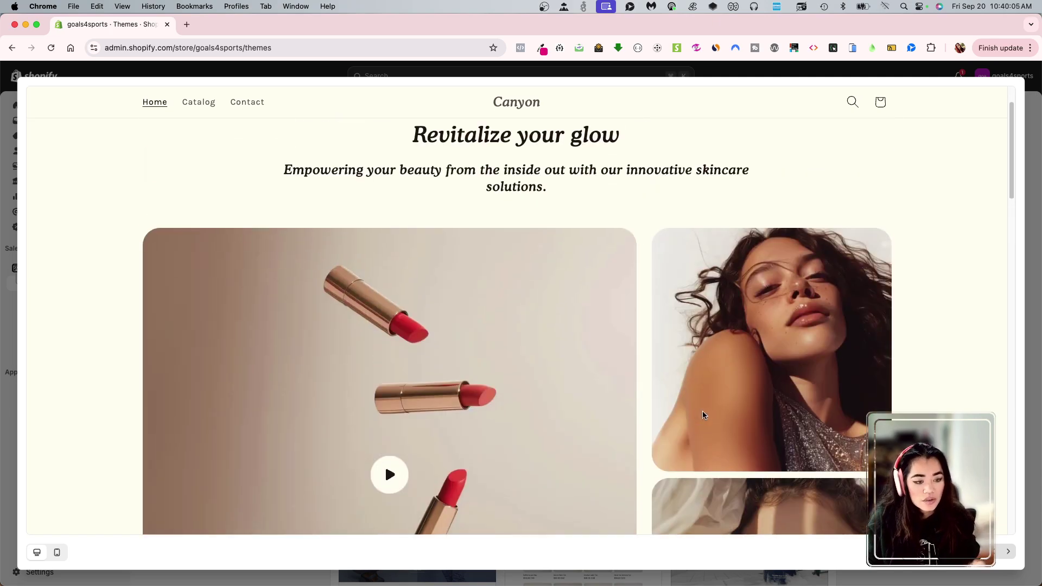
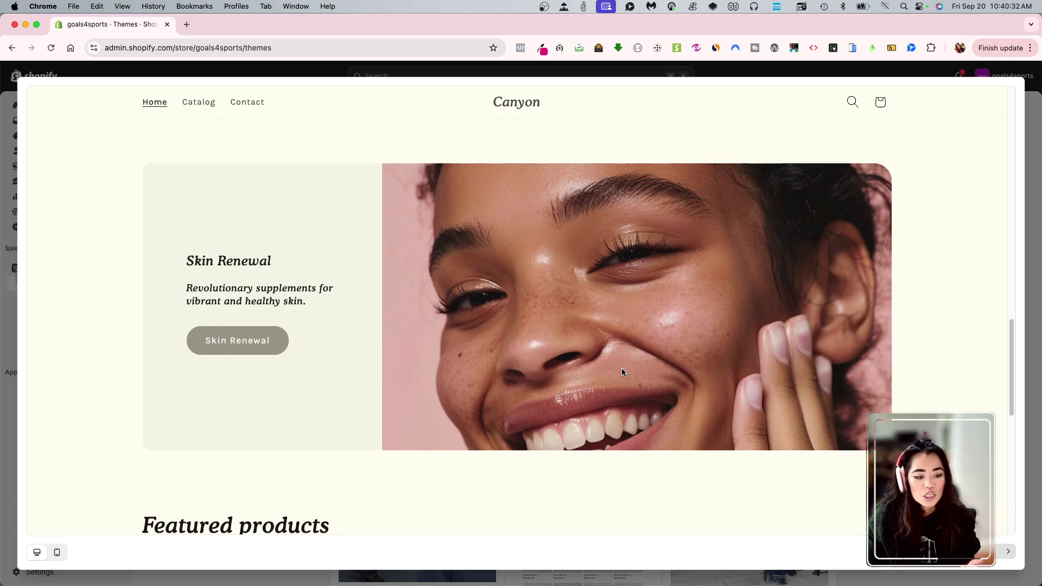
scroll(618, 376, down, 8)
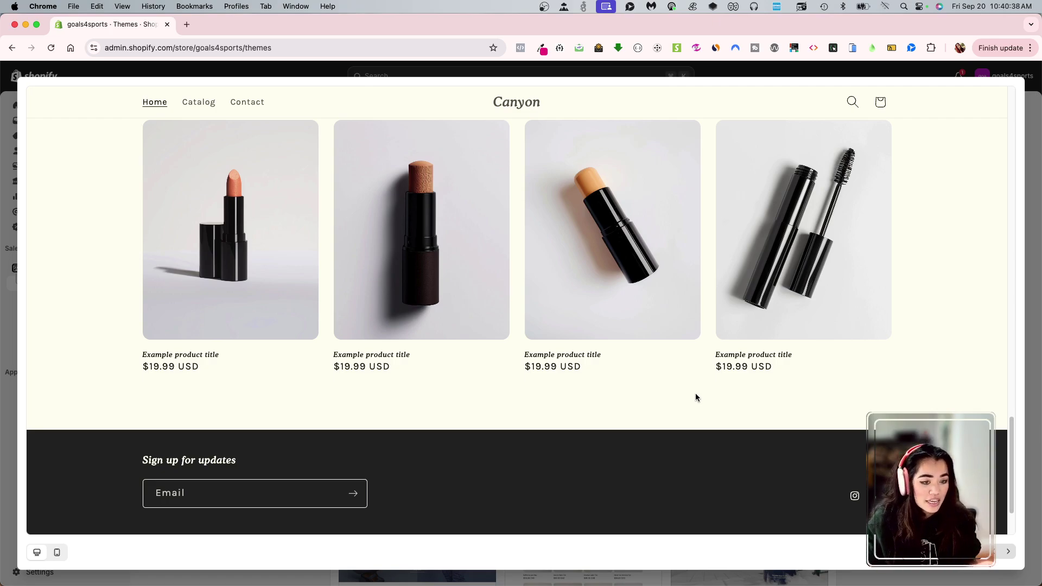
scroll(695, 398, up, 15)
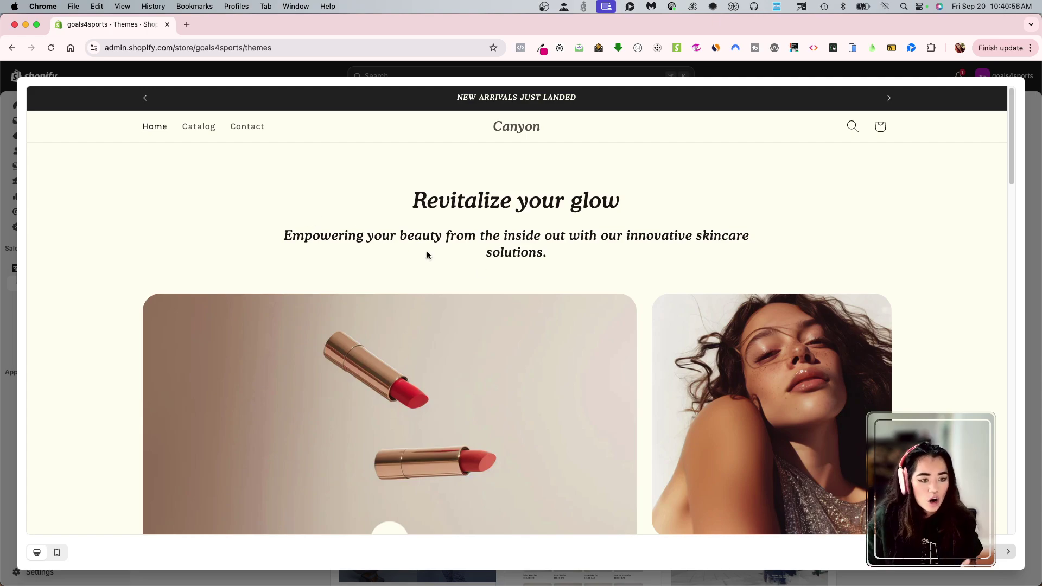
scroll(686, 284, down, 5)
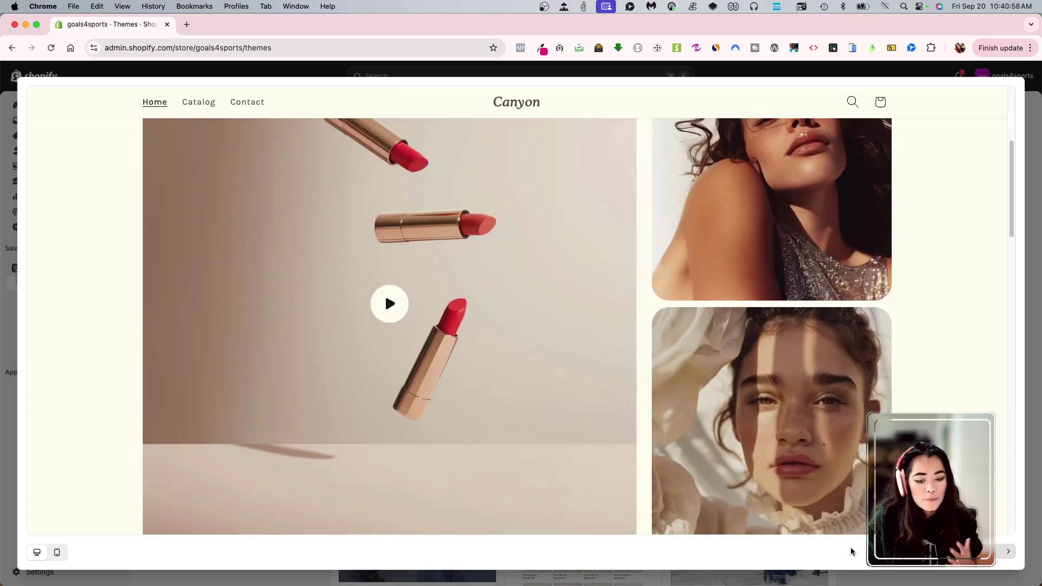
key(Escape)
- Open the Whisper theme in the theme editor and switch from the home page to the default product template
scroll(453, 249, up, 2)
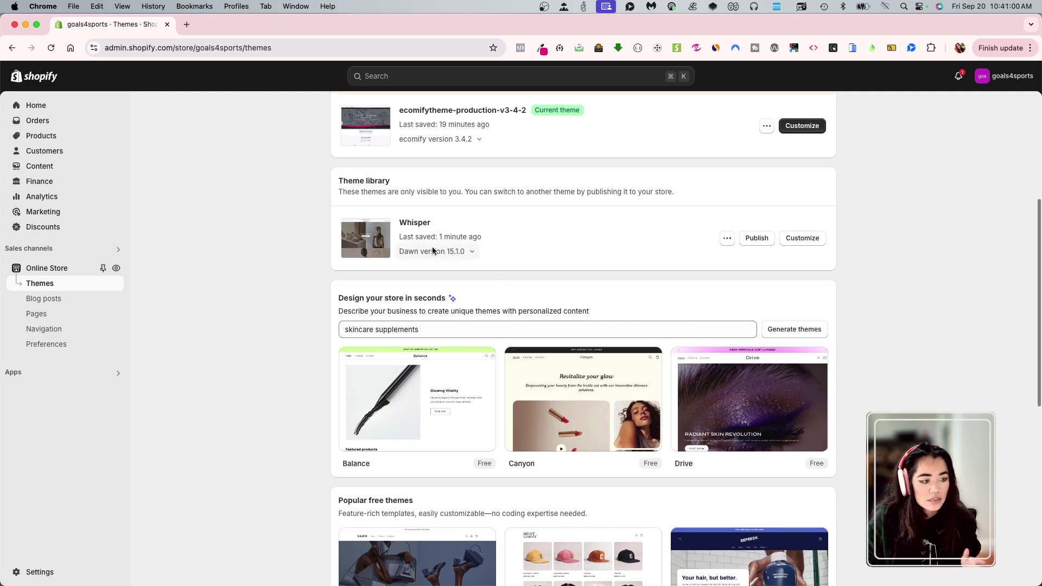
click(804, 239)
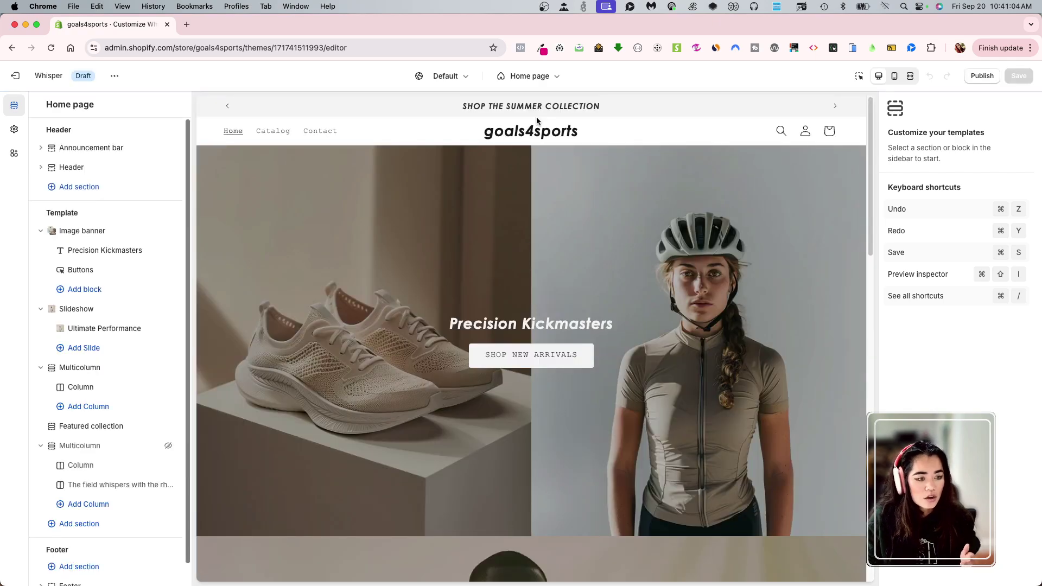
click(519, 76)
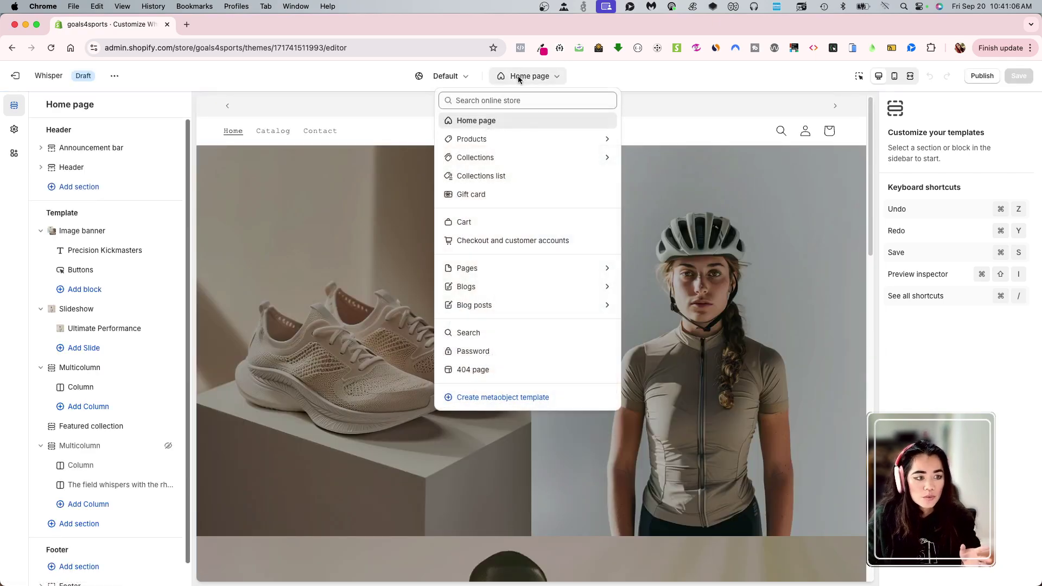
click(496, 140)
click(542, 155)
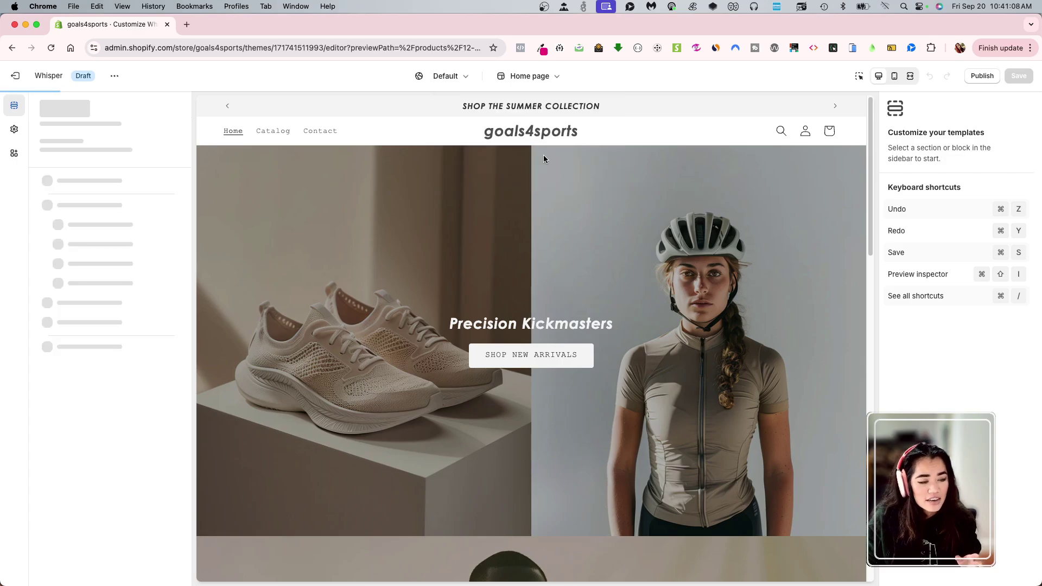
- Examine the product template's images, description and newsletter footer for the 12' Portable Field Netting System, and return to the themes page
scroll(768, 442, down, 15)
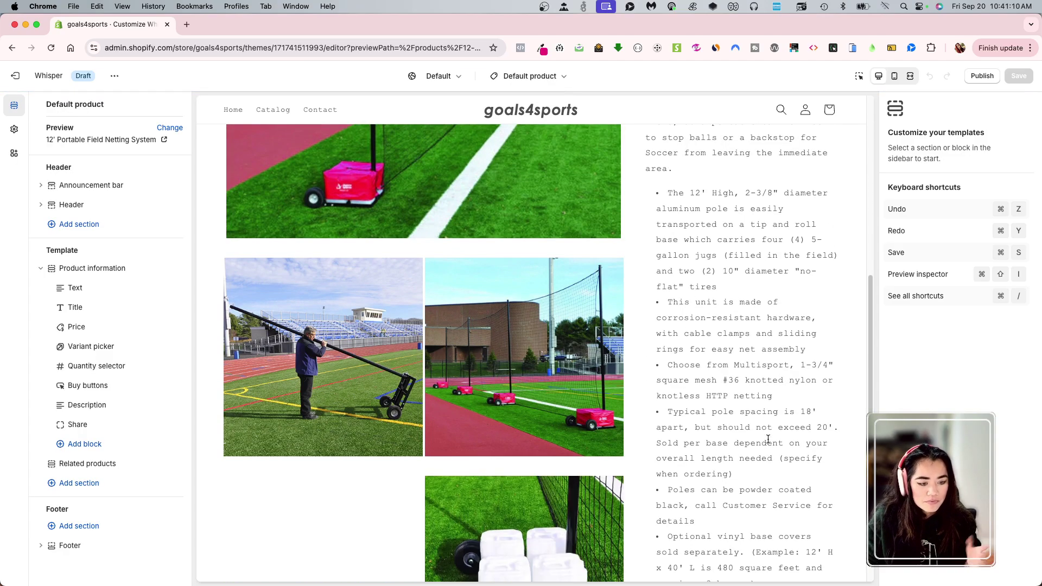
scroll(768, 442, down, 2)
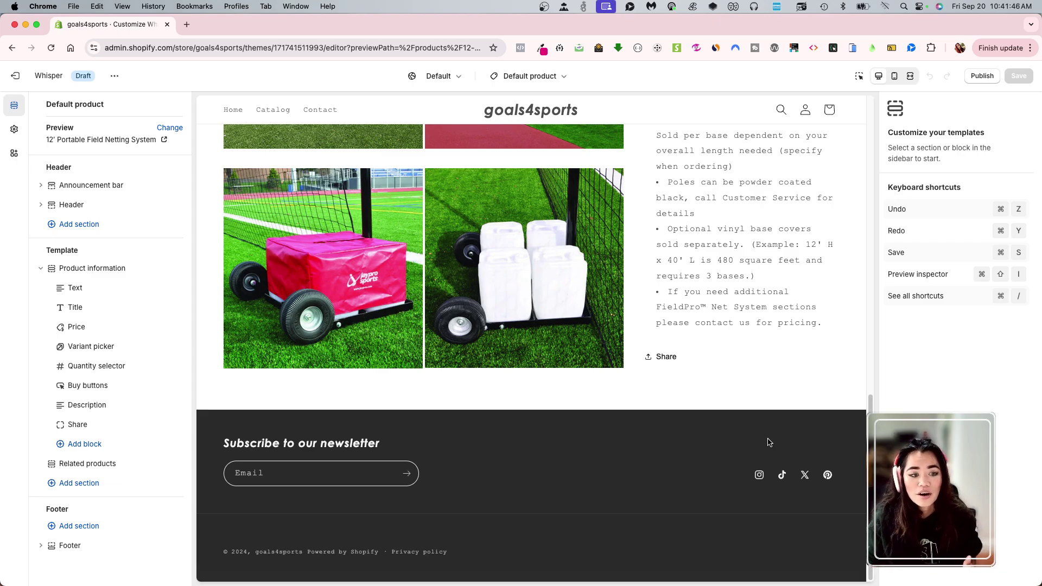
scroll(767, 442, up, 10)
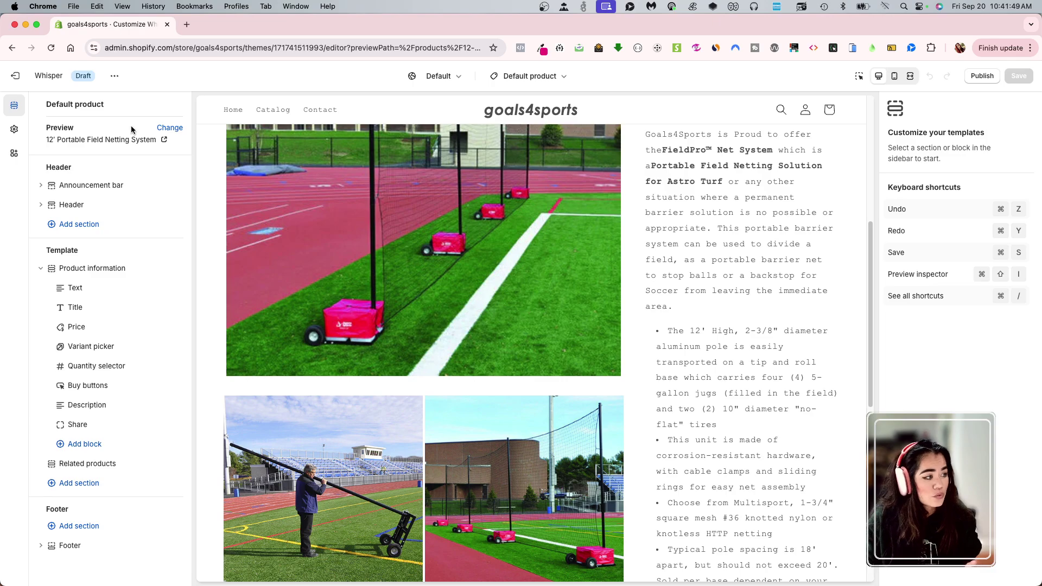
click(16, 76)
scroll(263, 405, down, 5)
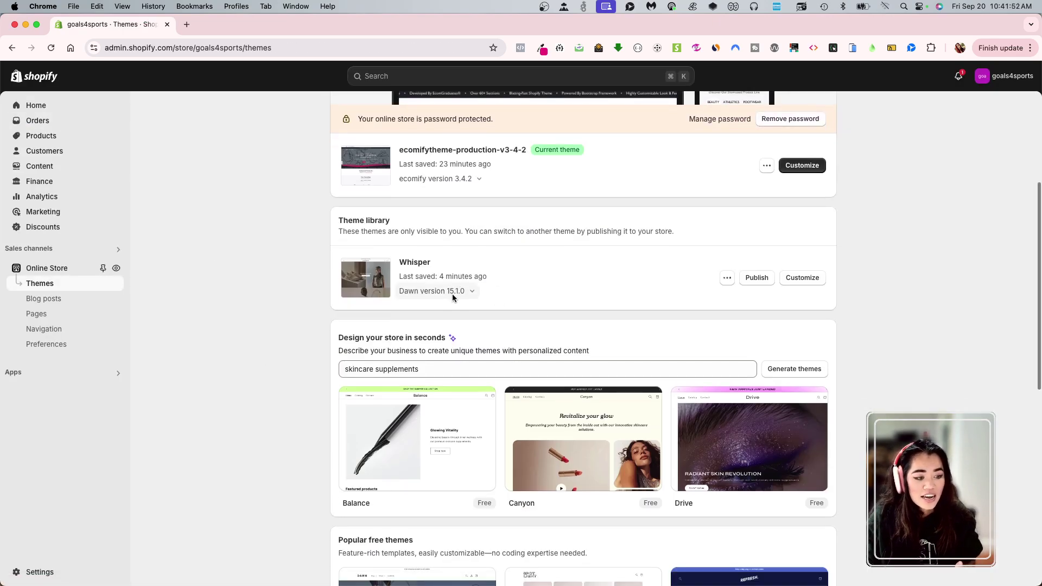